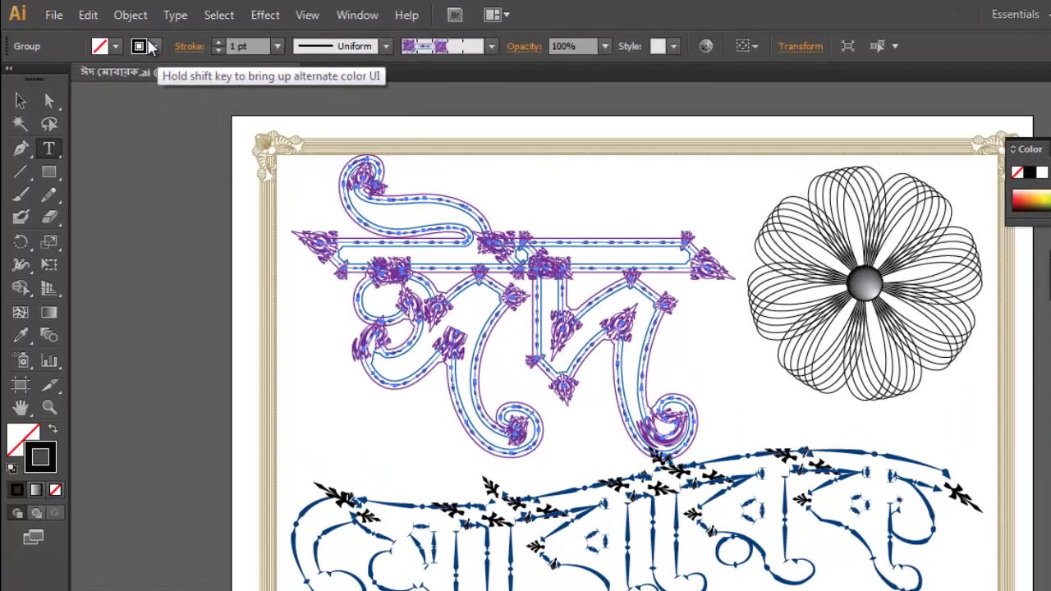
Create a new A4 landscape document measuring 11.69 × 8.27 inches.
left_click(56, 16)
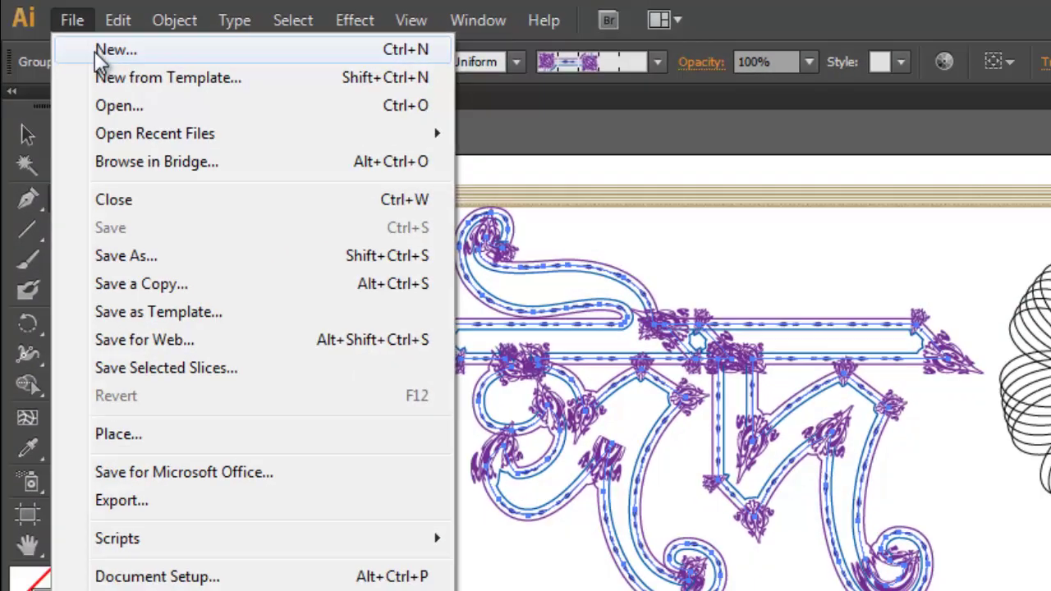
left_click(125, 53)
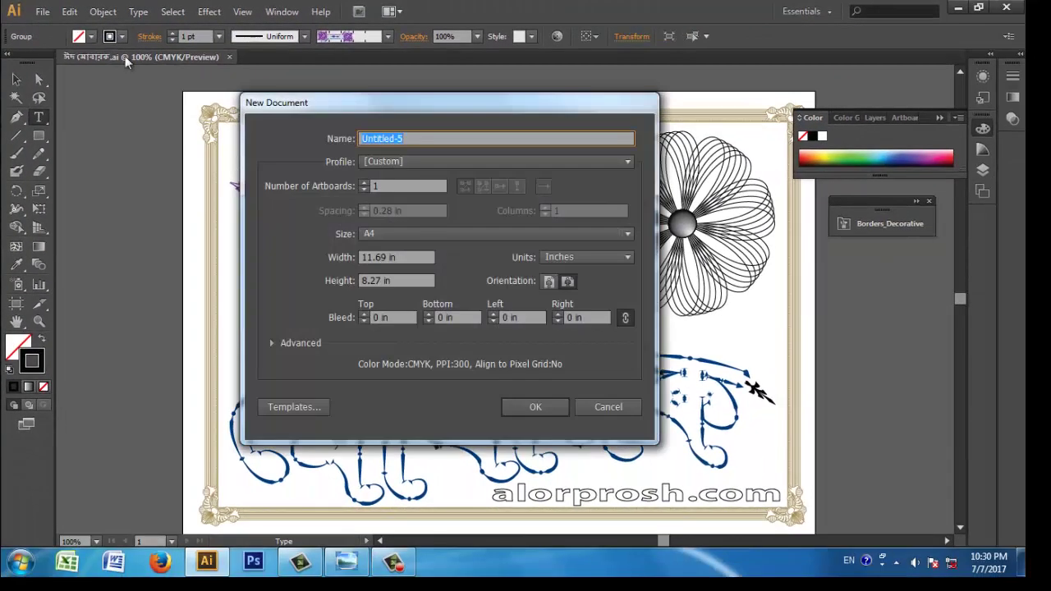
left_click_drag(348, 105, 394, 115)
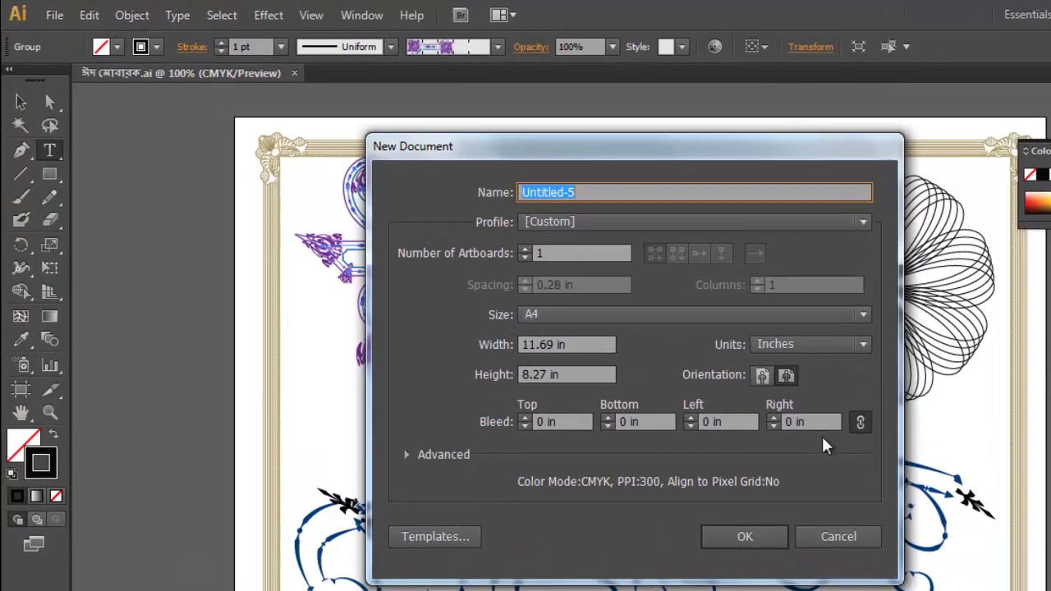
left_click(786, 375)
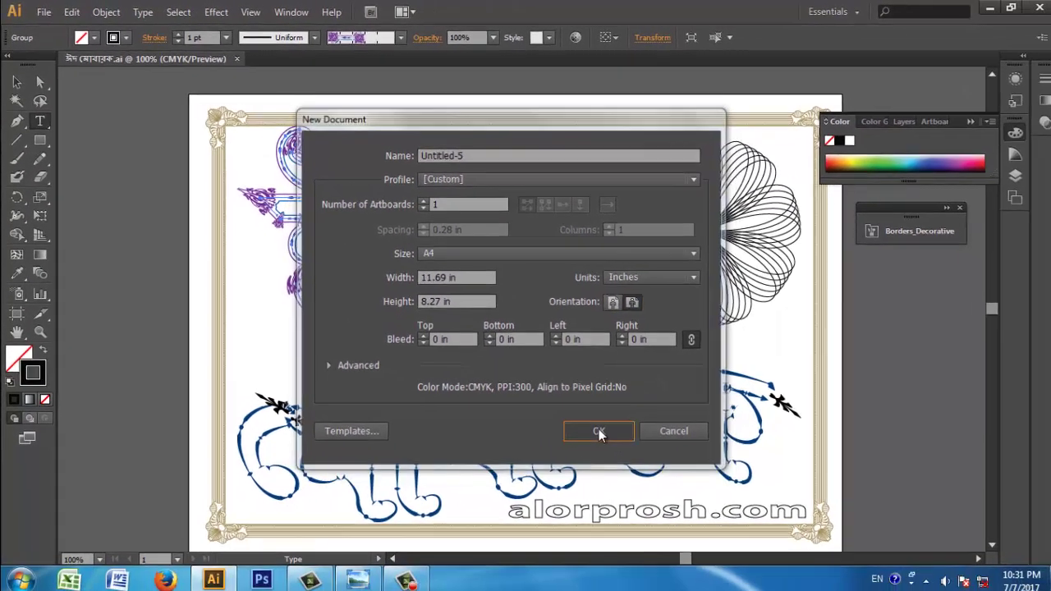
left_click(744, 537)
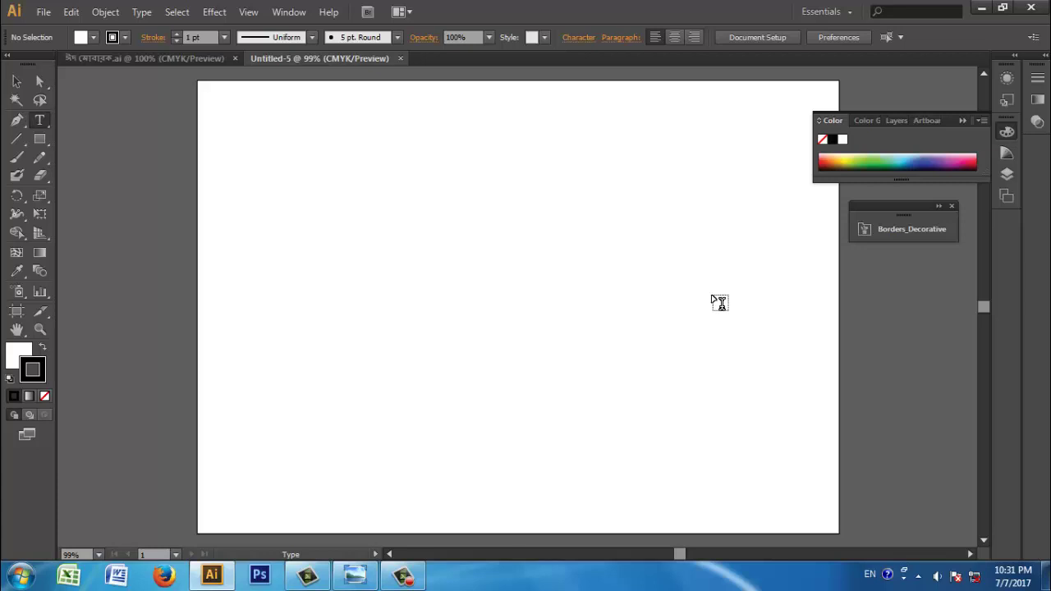
In Untitled-5, set the fill to None, keep the black stroke, and choose the Rectangle Tool.
left_click(173, 59)
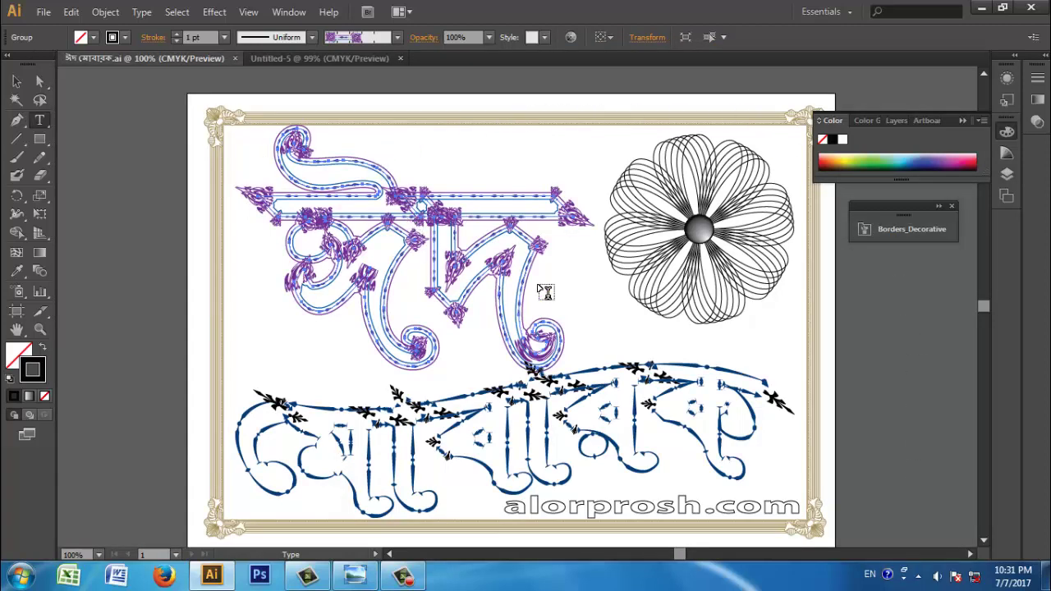
left_click(275, 55)
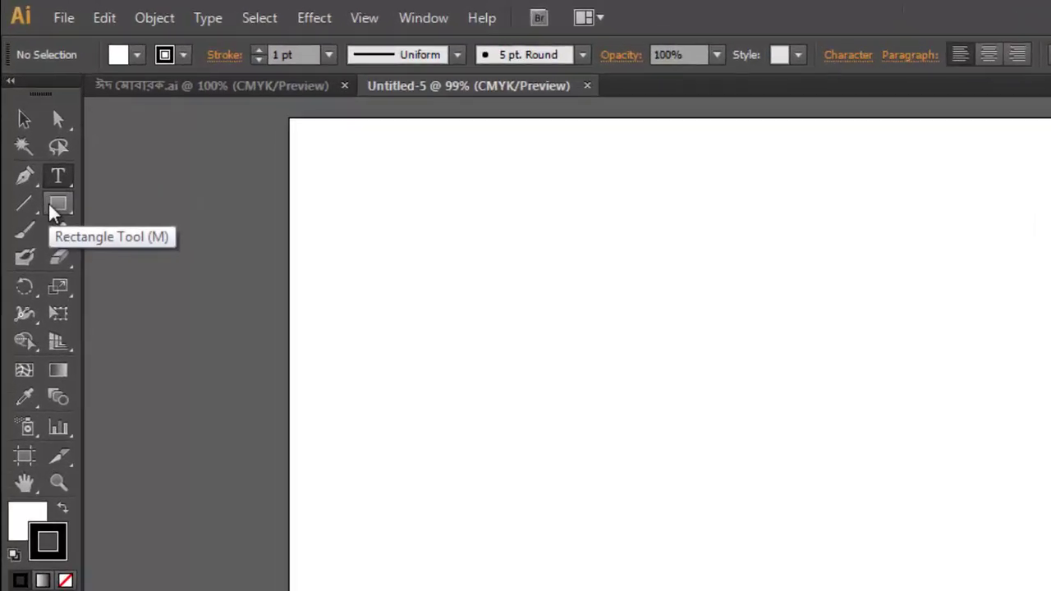
left_click(52, 213)
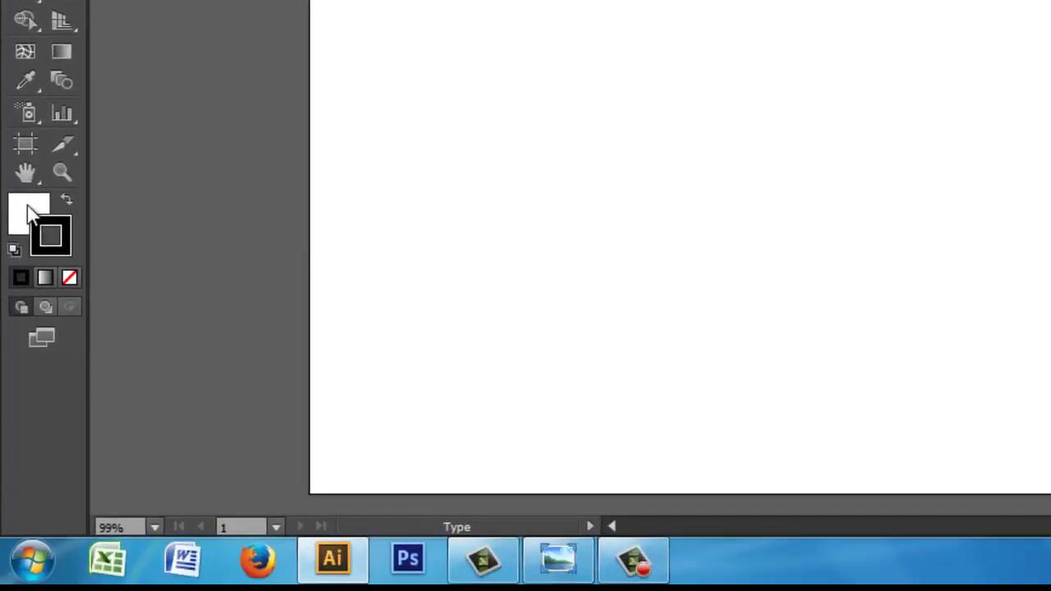
left_click(28, 217)
left_click(71, 279)
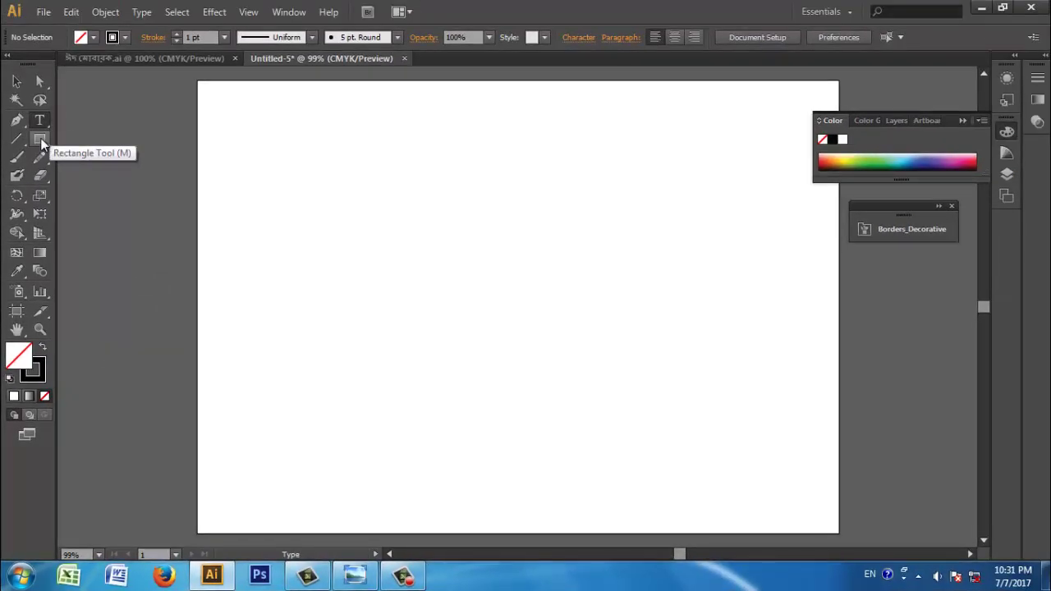
left_click(41, 138)
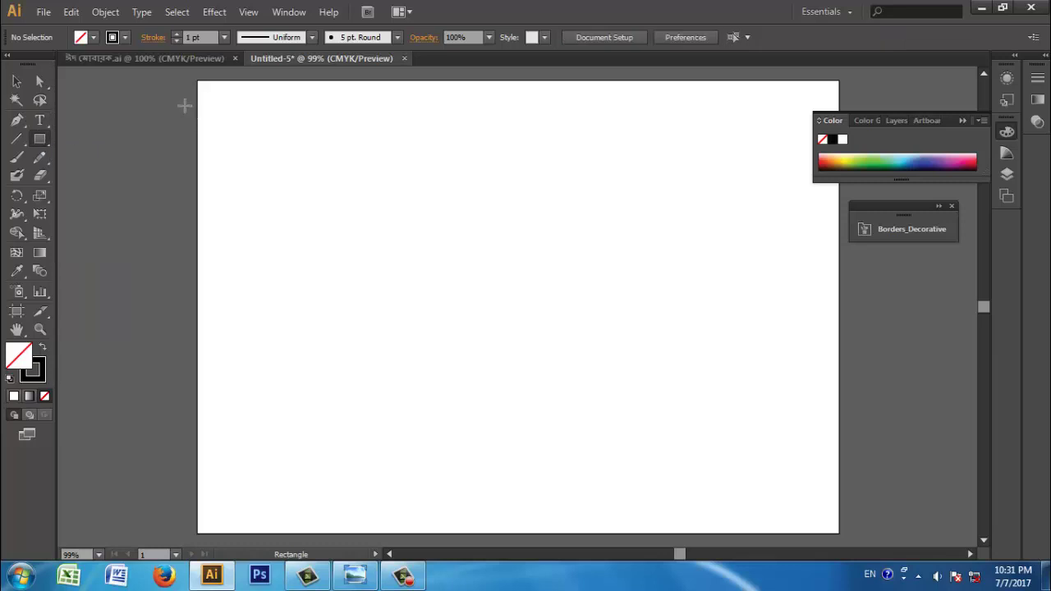
Draw an unfilled rectangle just inside the page edges, then tidy the colour and brush panels.
left_click_drag(219, 111, 821, 513)
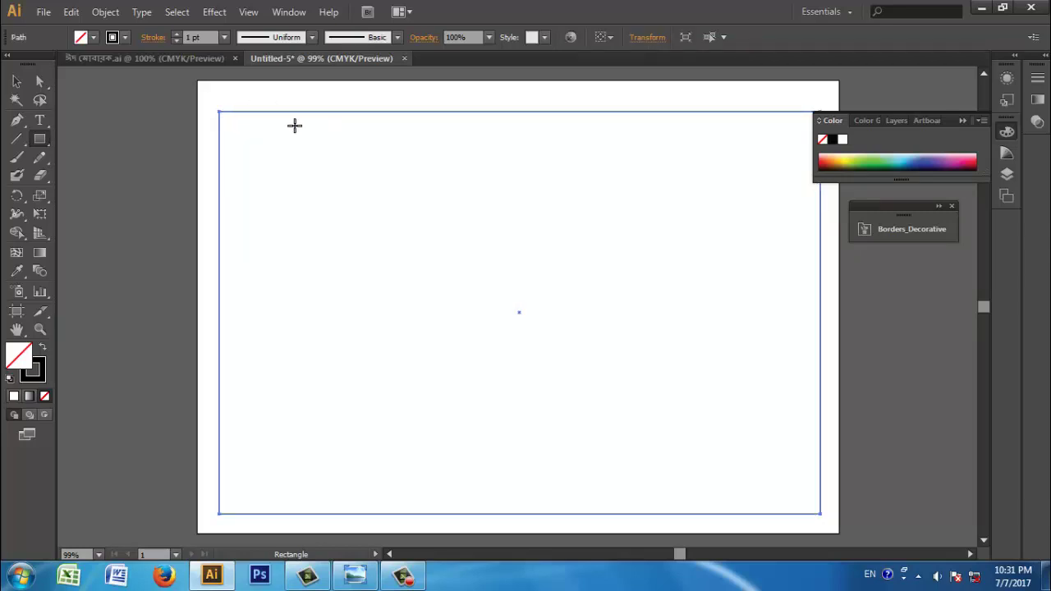
left_click(17, 81)
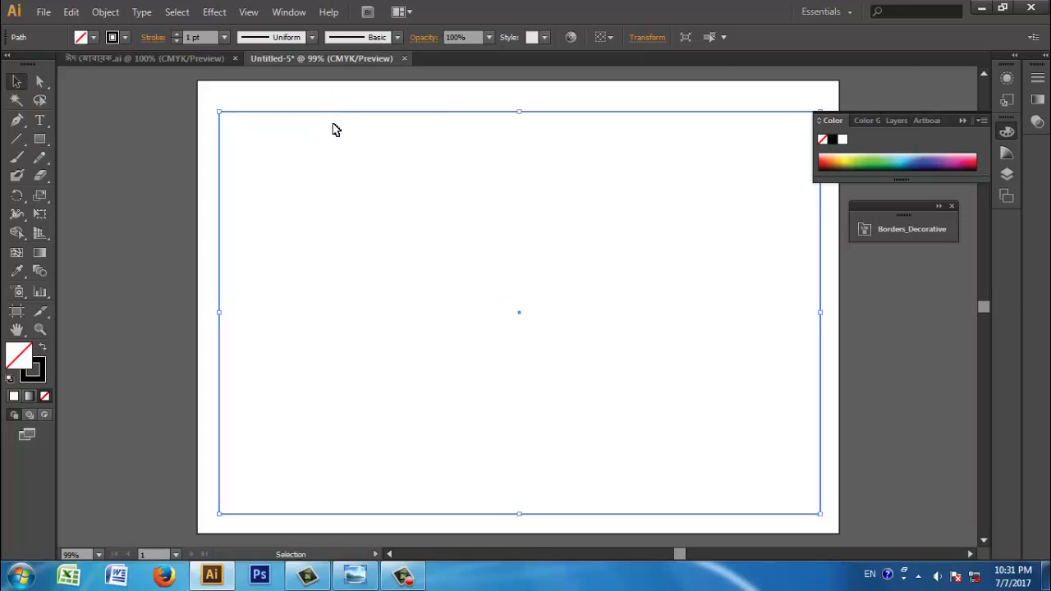
left_click(961, 122)
left_click_drag(899, 204, 924, 34)
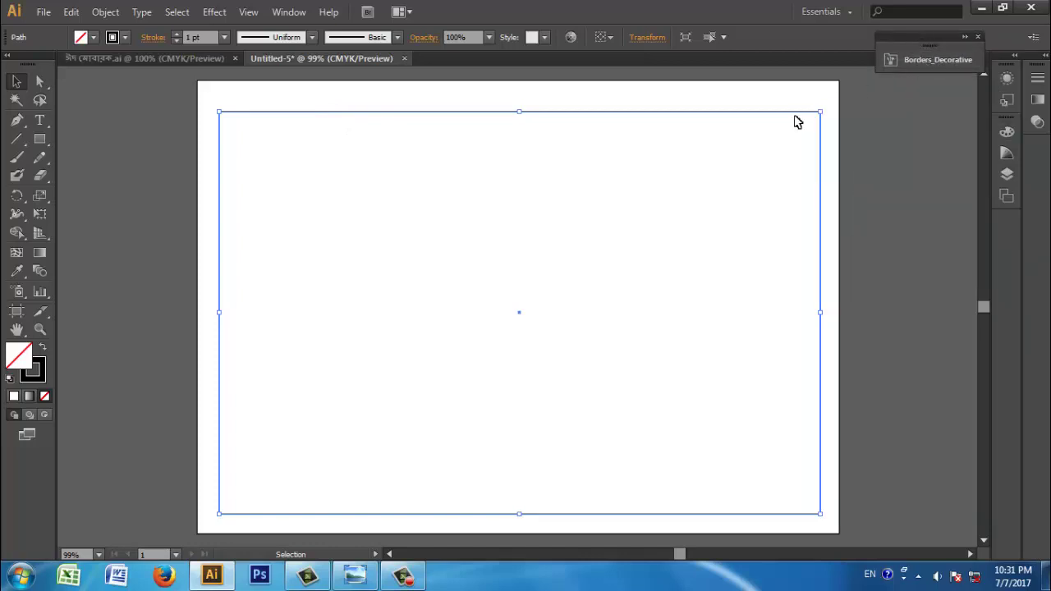
left_click(183, 62)
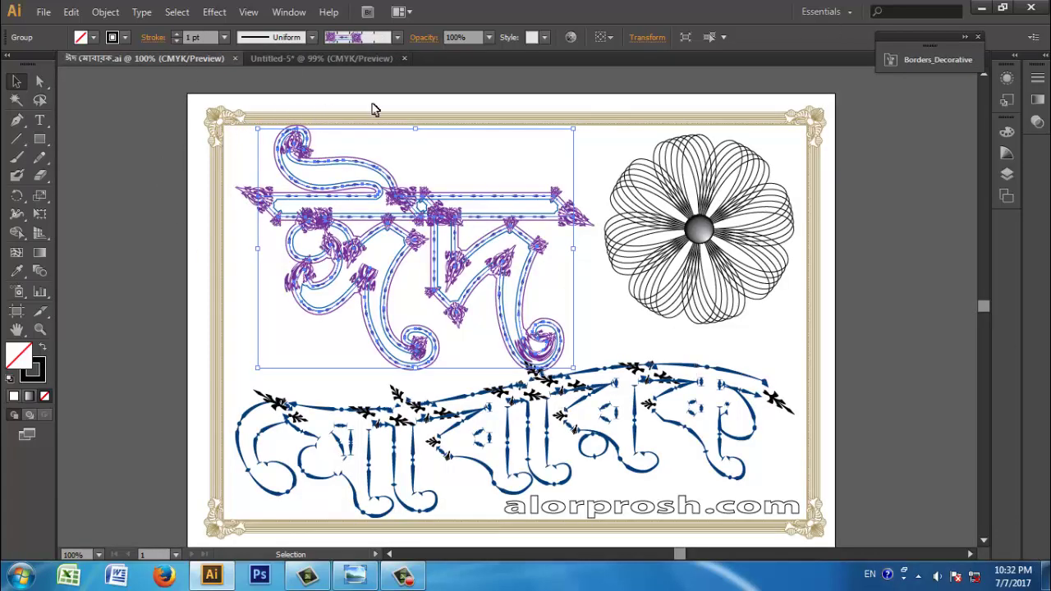
Stroke the rectangle with the gold frame brush from Borders_Decorative and dock that library.
left_click(273, 58)
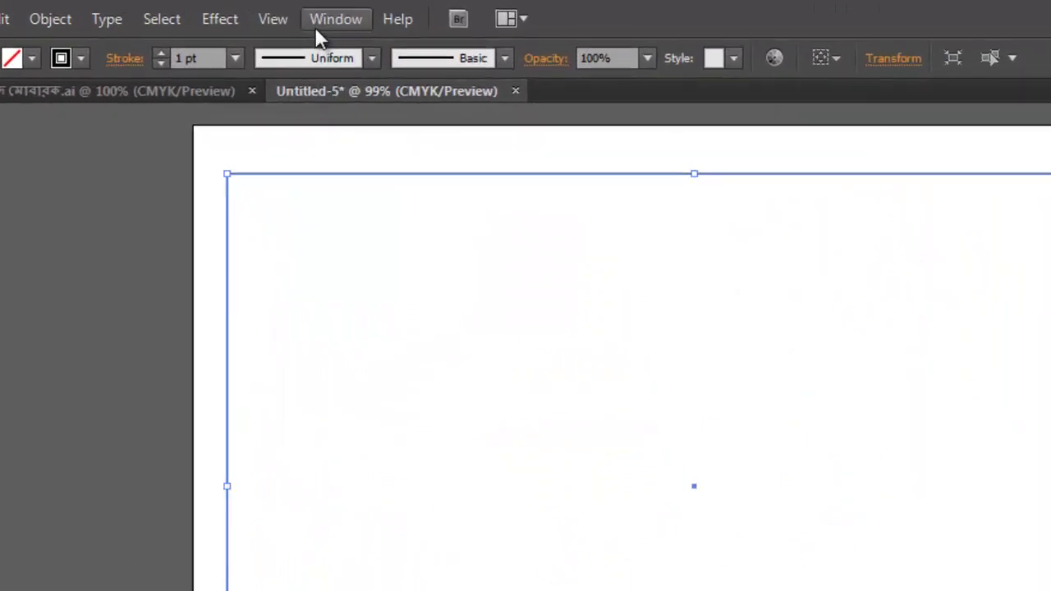
left_click(315, 27)
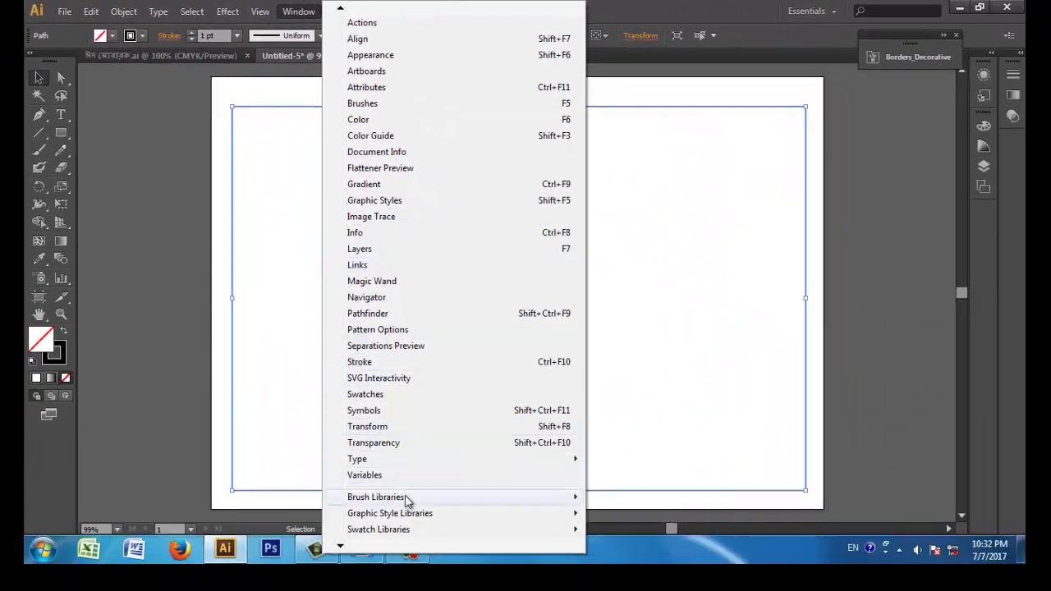
mouse_move(408, 501)
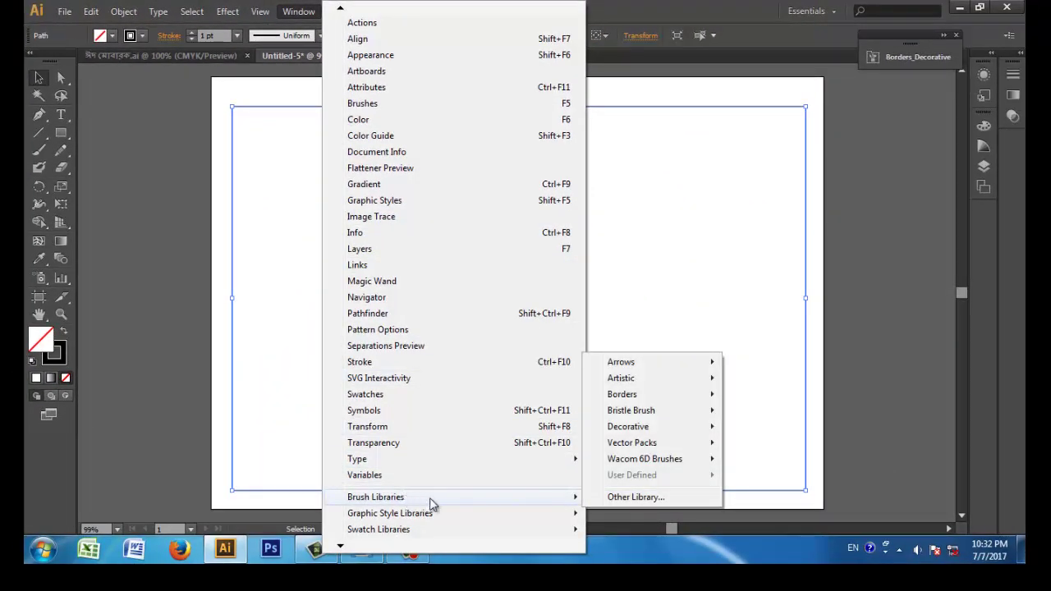
mouse_move(648, 396)
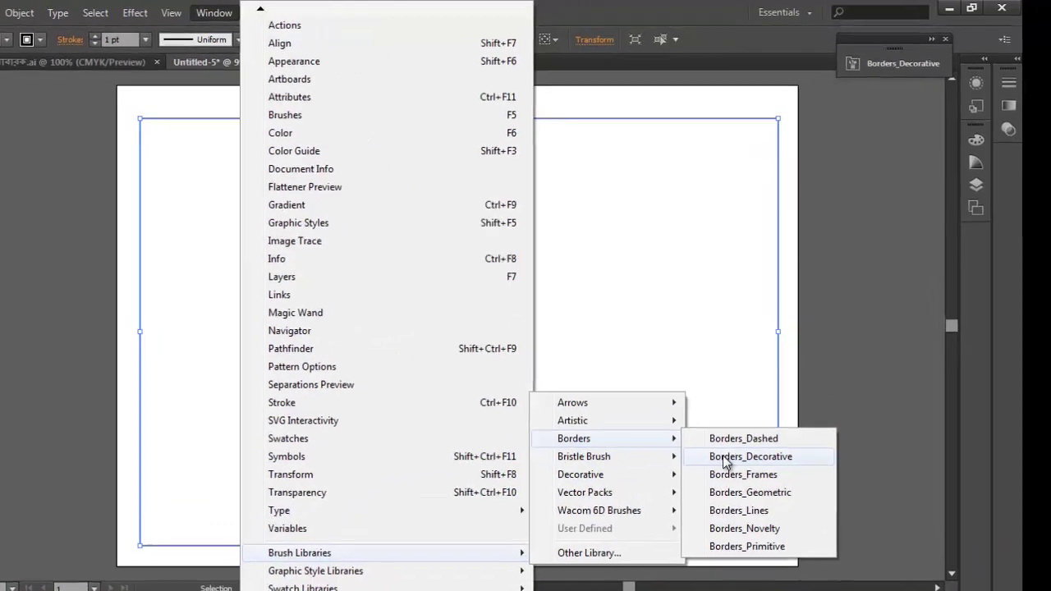
key("alt")
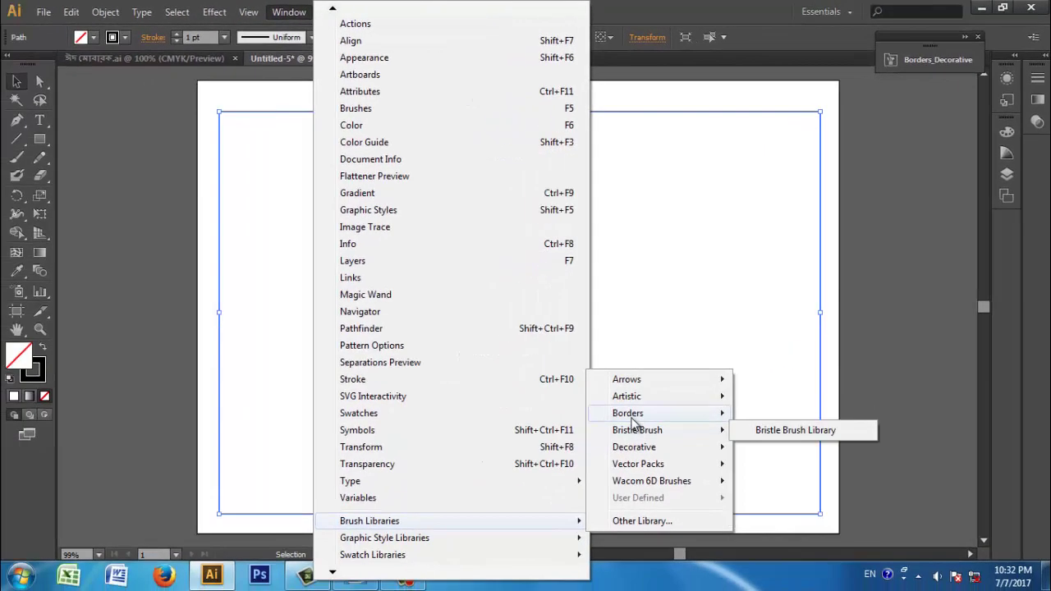
mouse_move(634, 420)
left_click(763, 430)
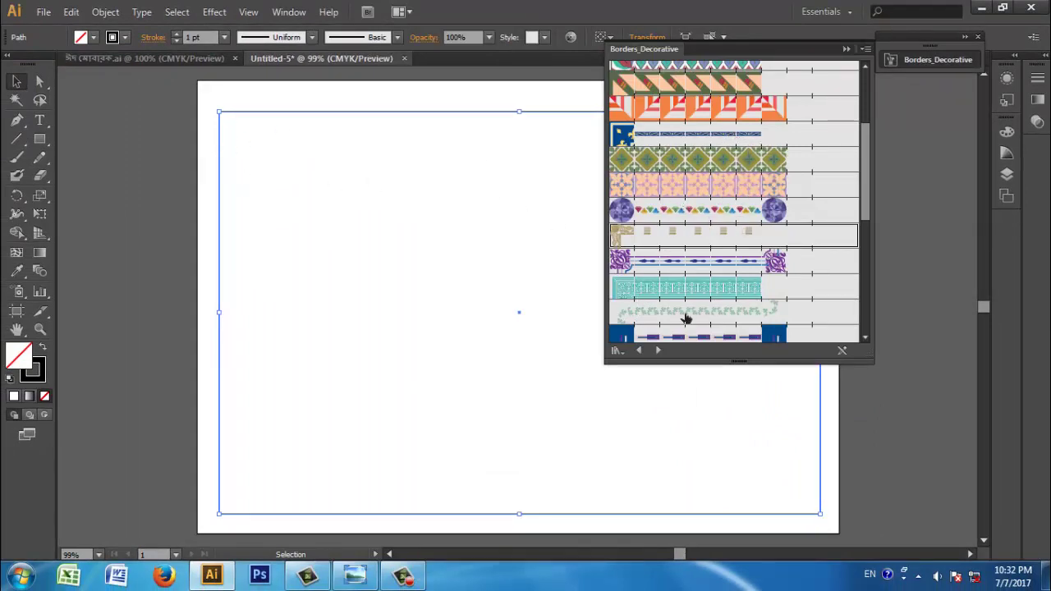
left_click(641, 239)
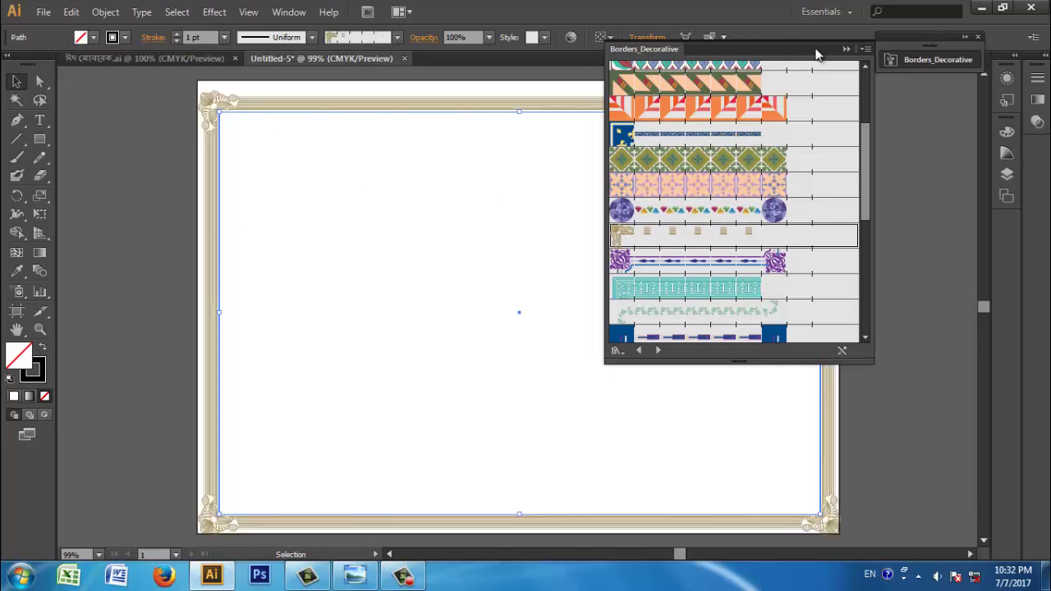
left_click_drag(818, 50, 878, 124)
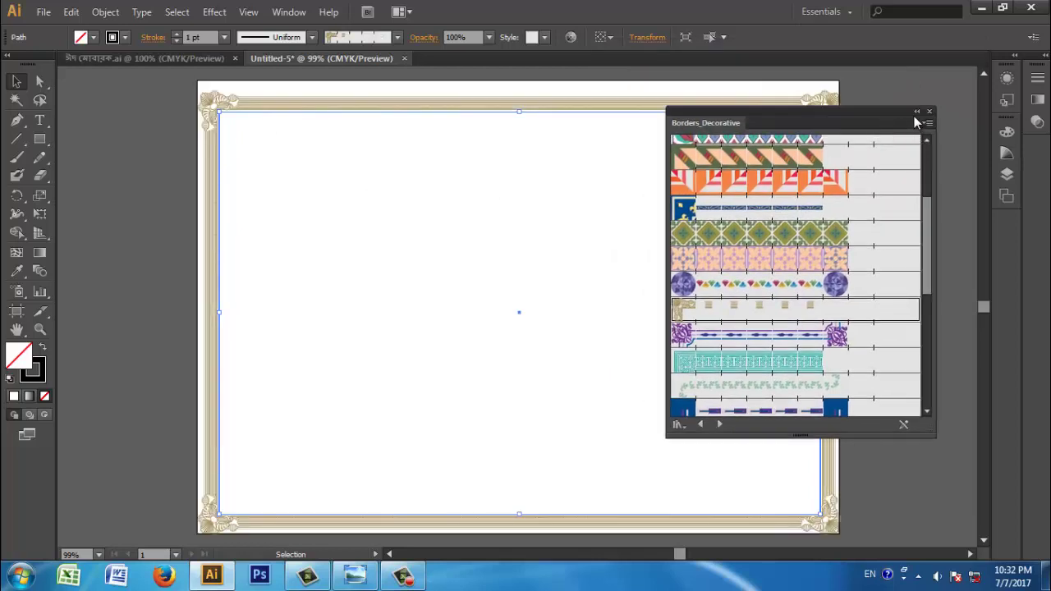
left_click(916, 111)
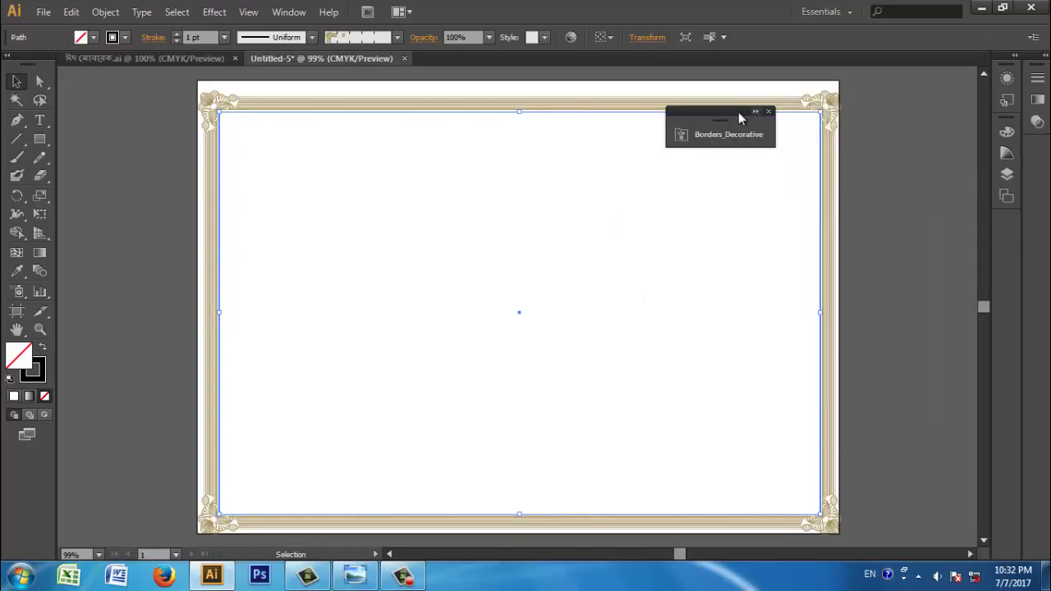
left_click_drag(727, 115, 877, 100)
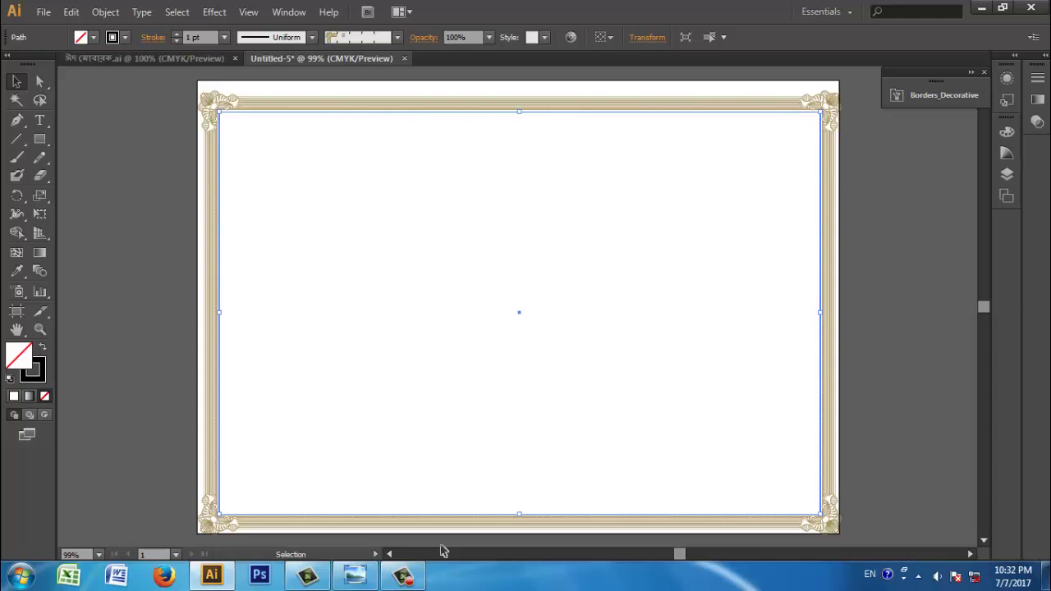
Scale the gold frame proportionally from its centre so it fits inside the page.
key("shift+alt")
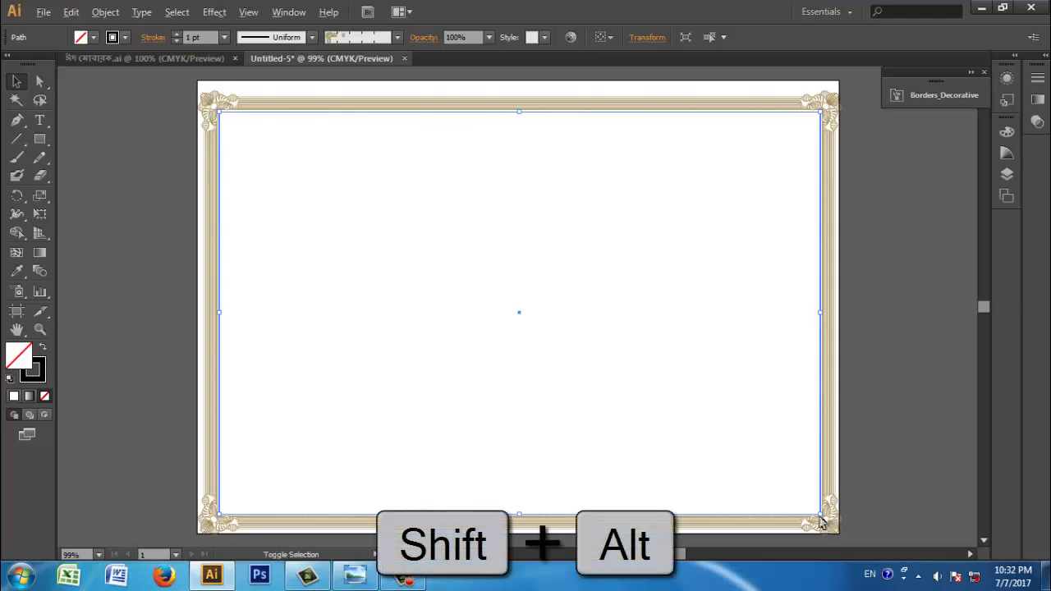
left_click_drag(817, 514, 815, 507)
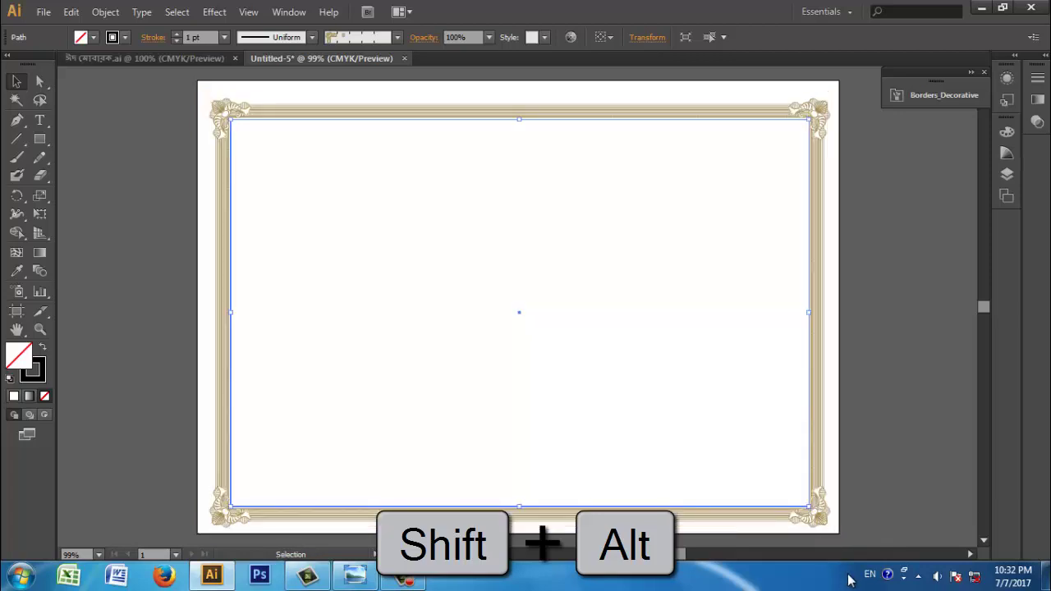
key("Up")
key("Up")
key("Up")
key("Up")
key("Up")
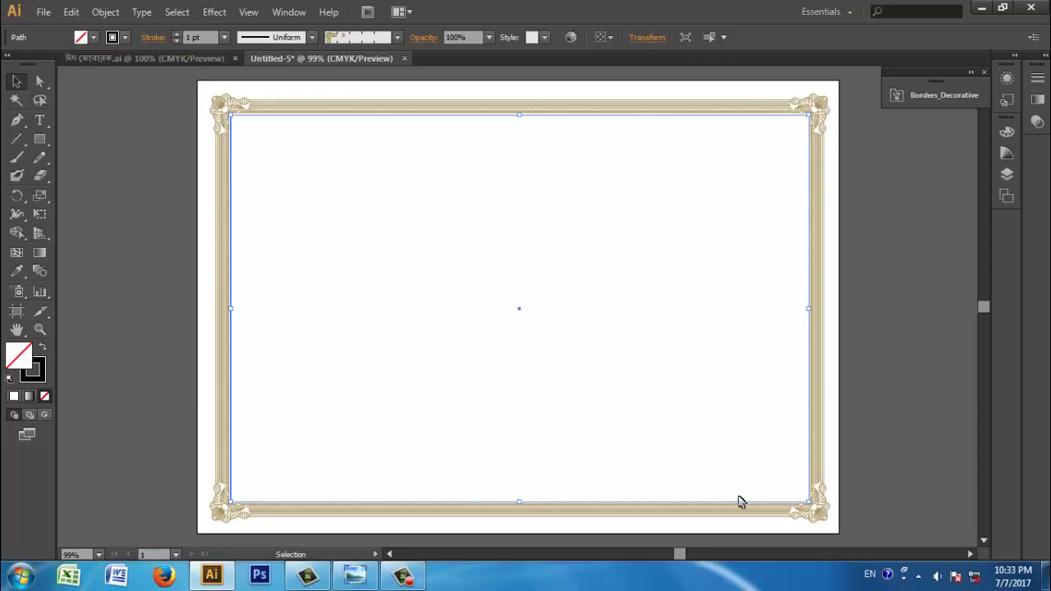
Set the type font to SutonnySushreeMJ Regular 24 pt and place a text insertion point at upper left.
left_click(39, 122)
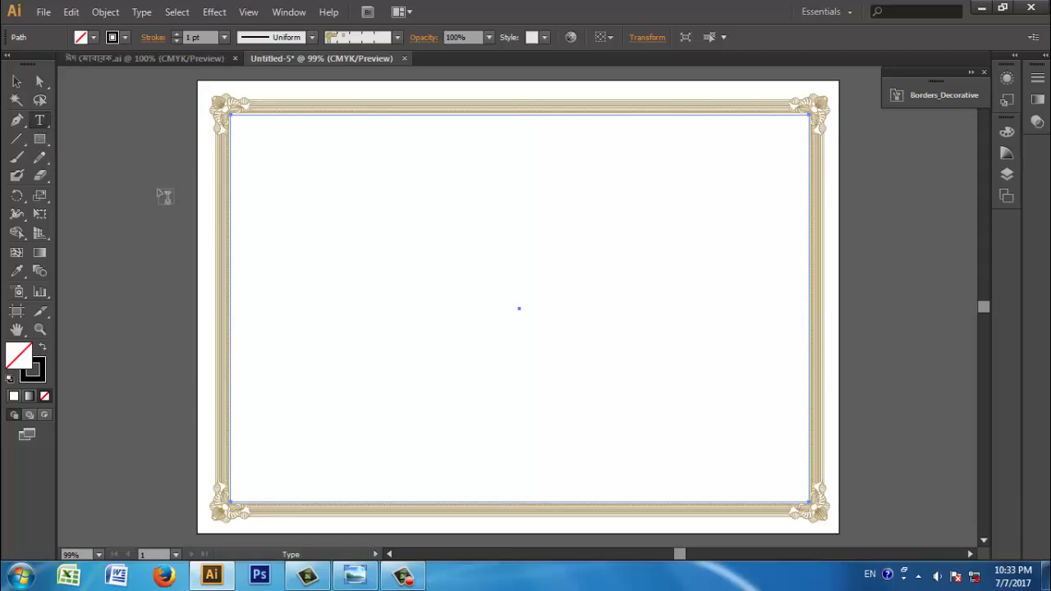
left_click(326, 205)
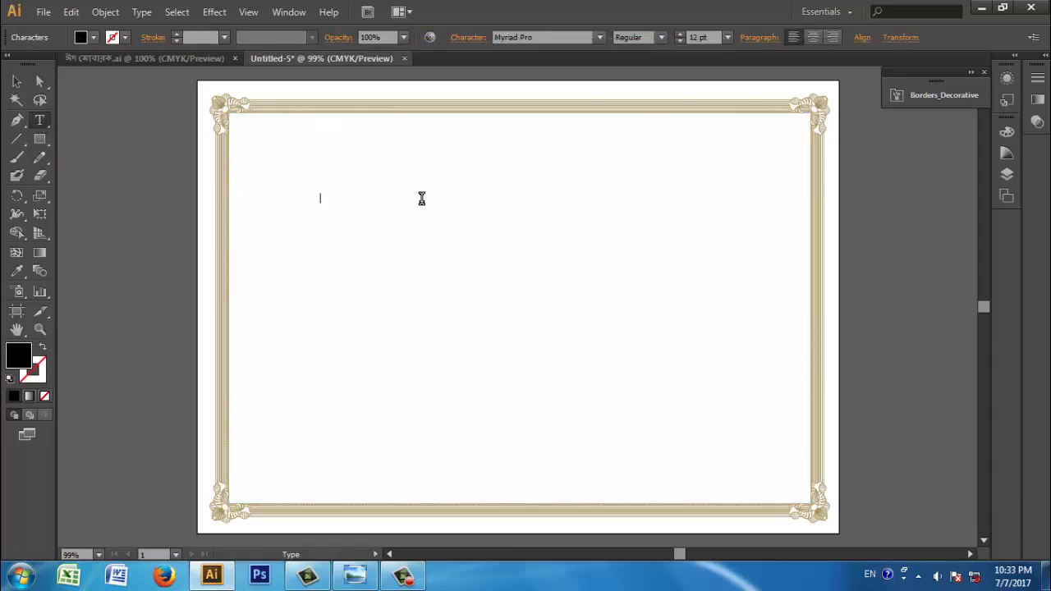
left_click(727, 37)
left_click(184, 60)
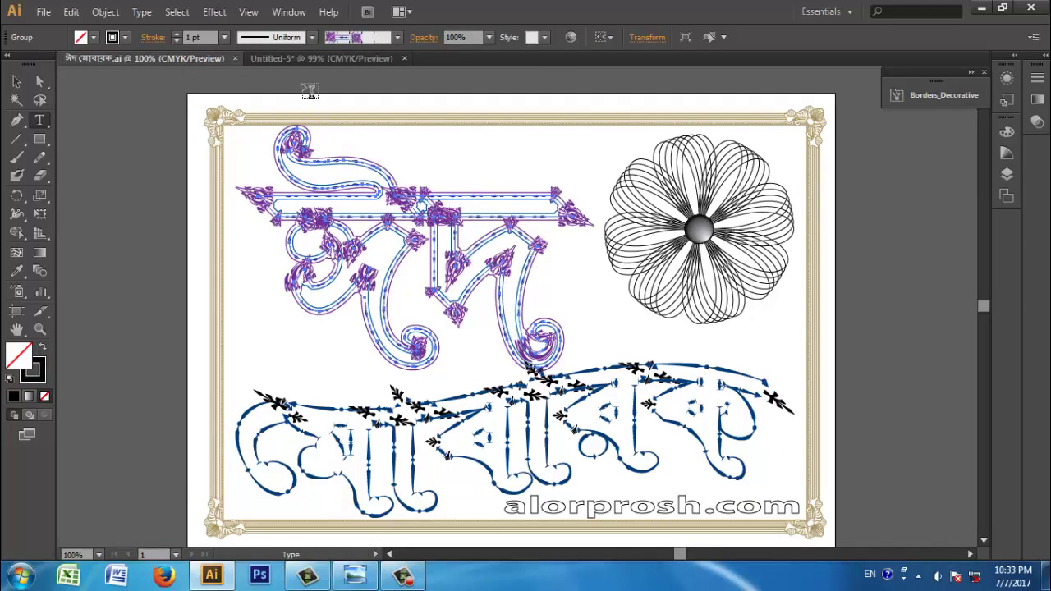
left_click(300, 59)
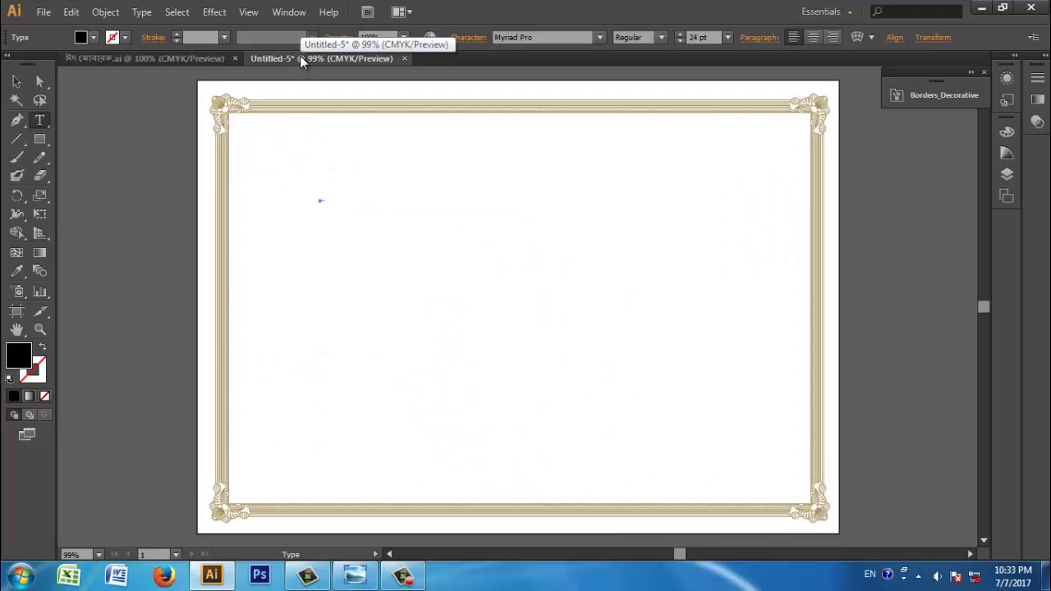
left_click(600, 36)
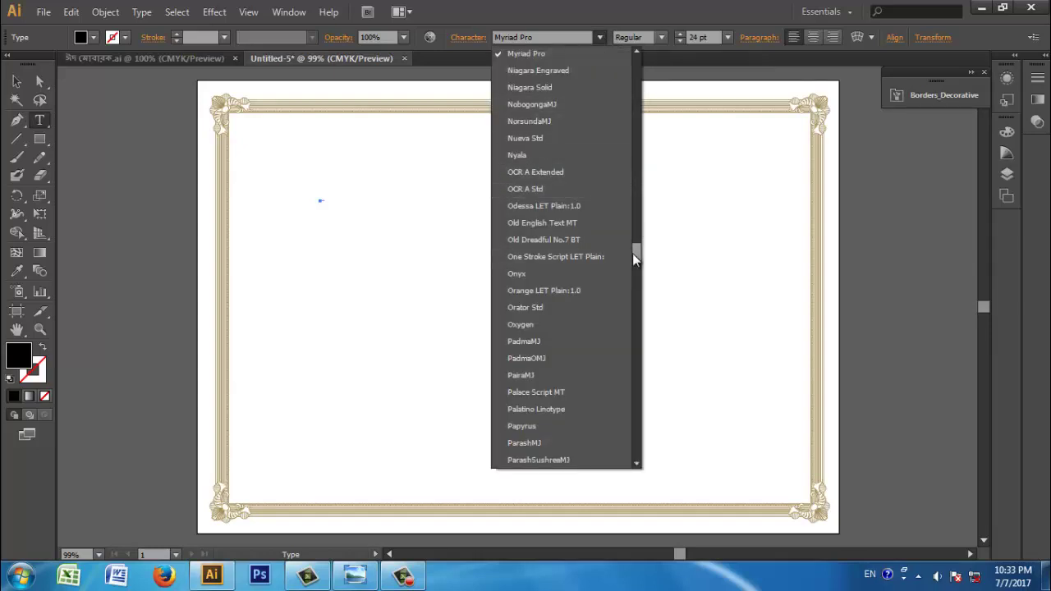
left_click_drag(635, 255, 637, 314)
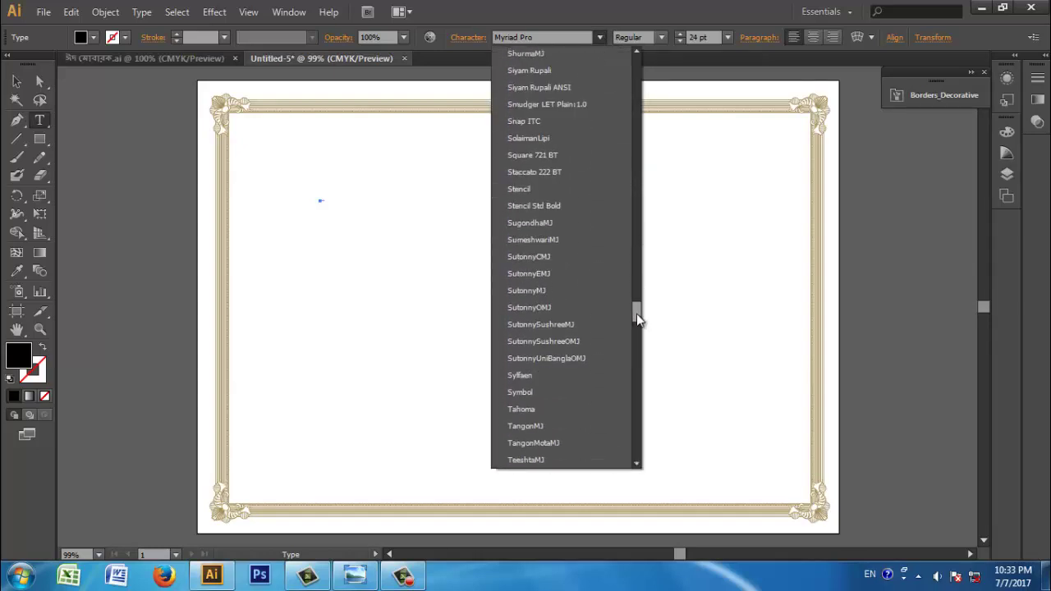
left_click(565, 325)
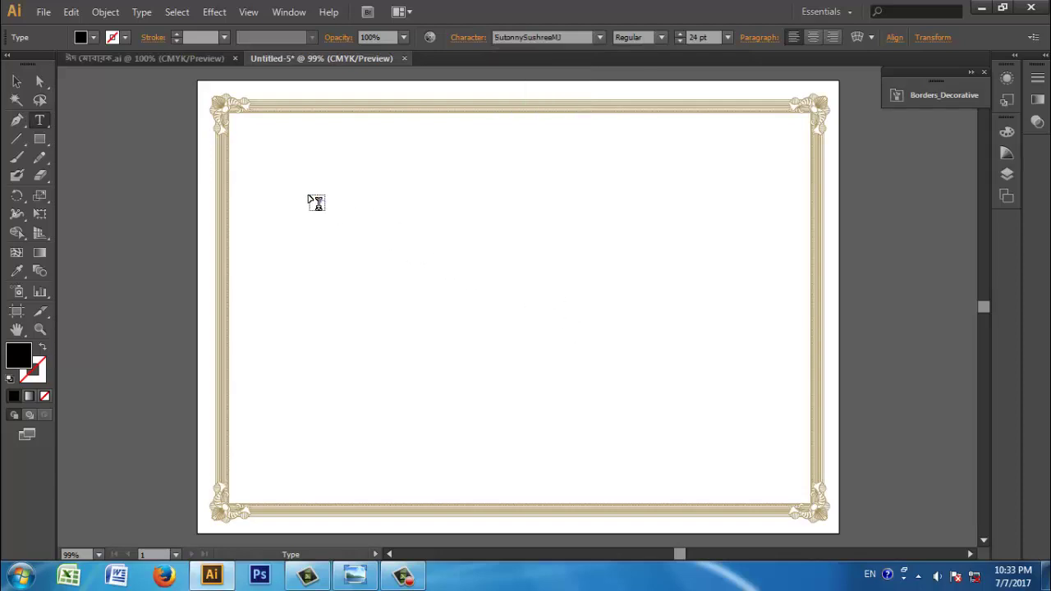
left_click(306, 192)
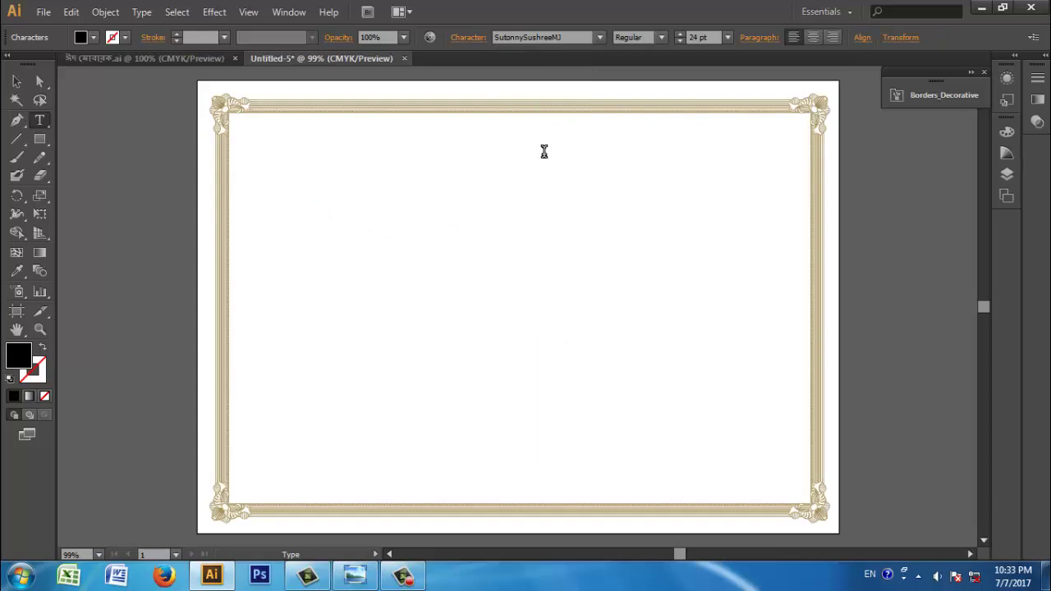
Type the word ঈদ with no fill and a black stroke.
left_click(44, 396)
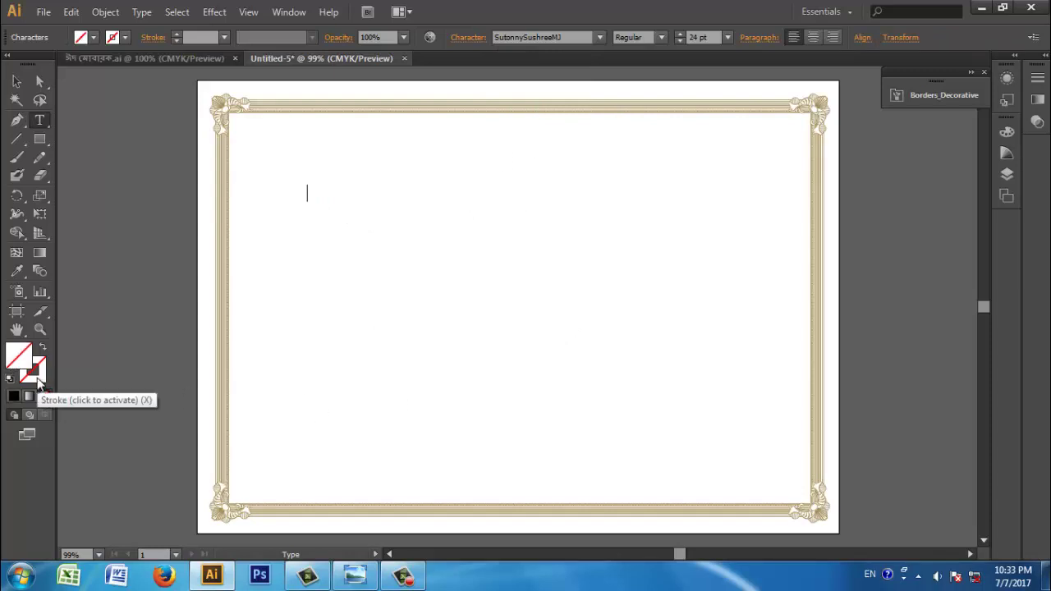
double_click(36, 376)
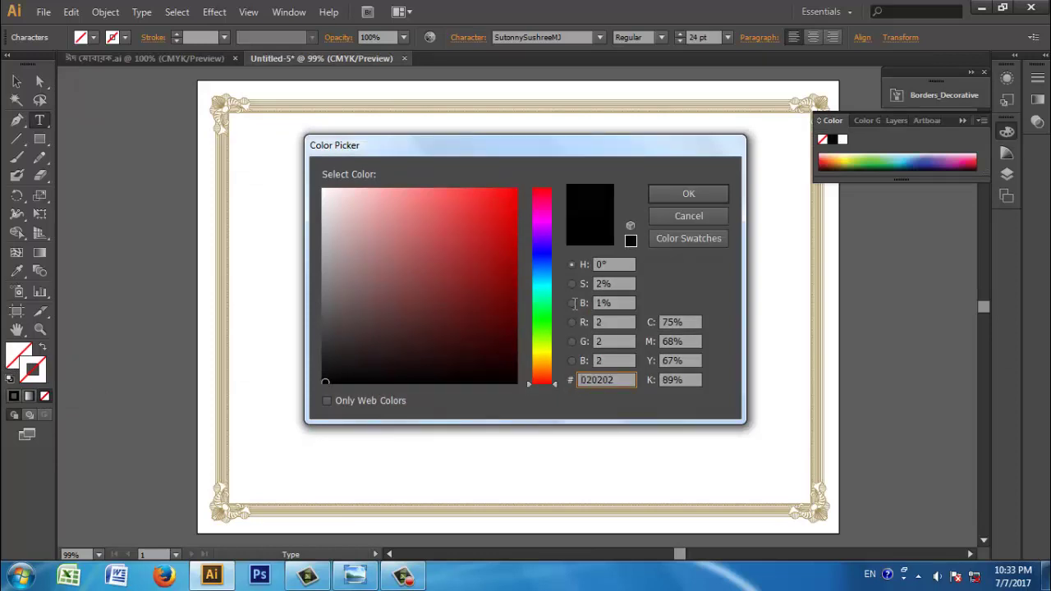
left_click(662, 197)
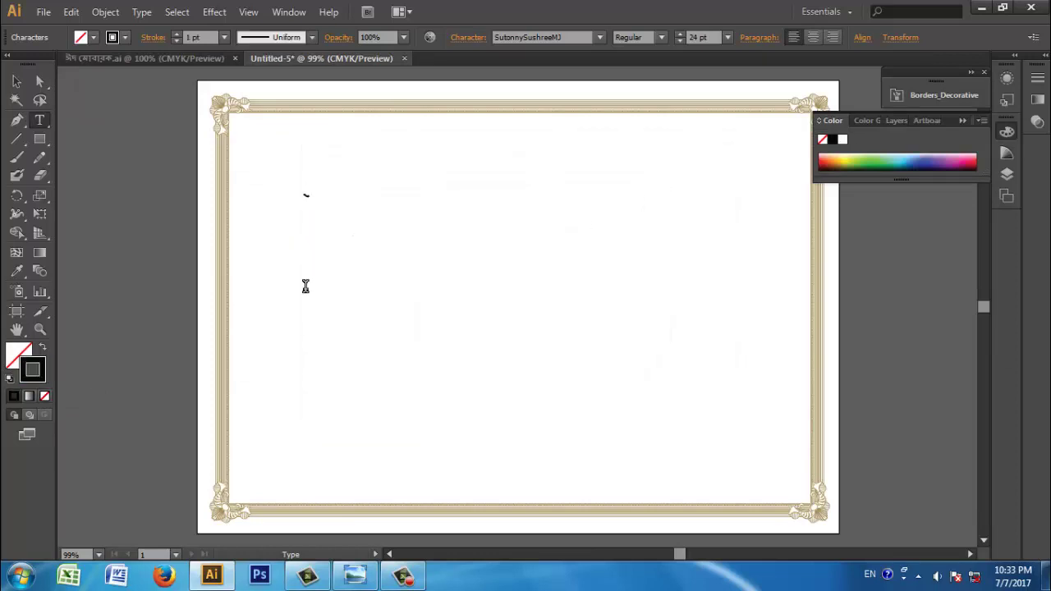
type("ঈদ")
Enlarge the ঈদ lettering to about 330.68 pt and position it in the frame's upper left.
left_click(17, 83)
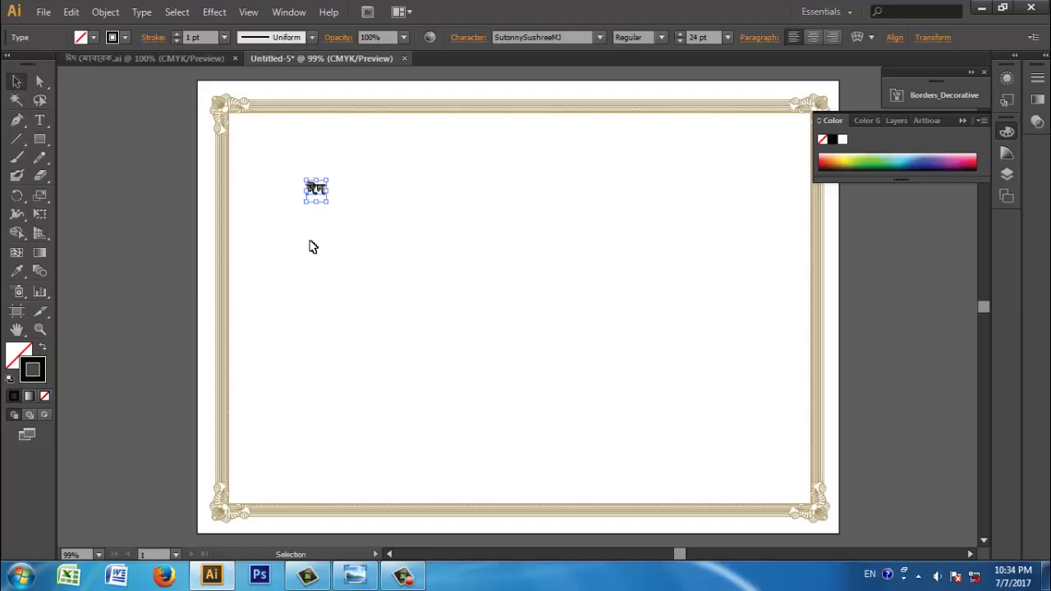
key("shift+alt")
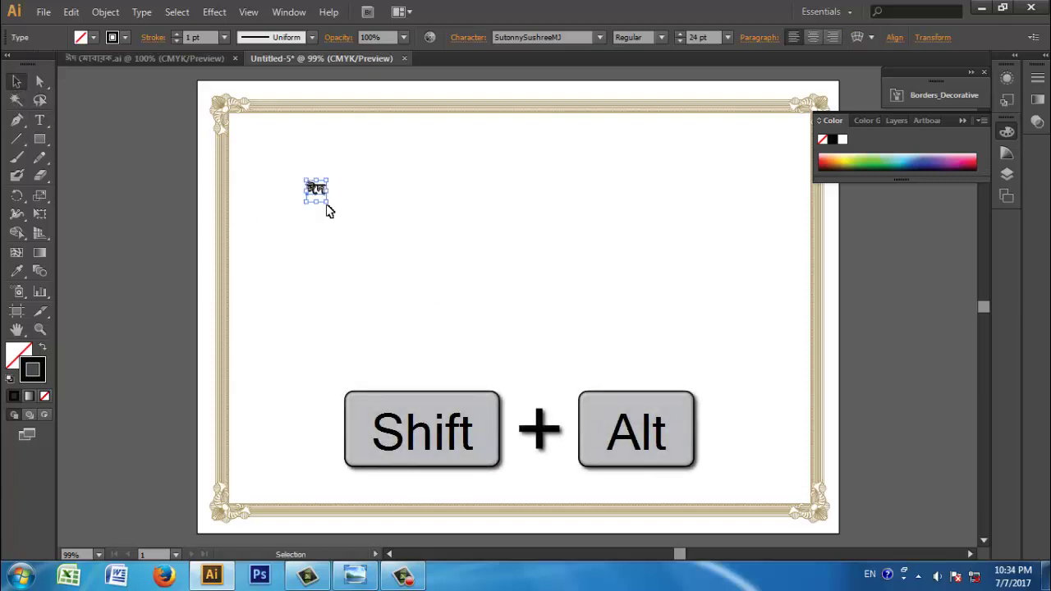
left_click_drag(324, 200, 488, 363)
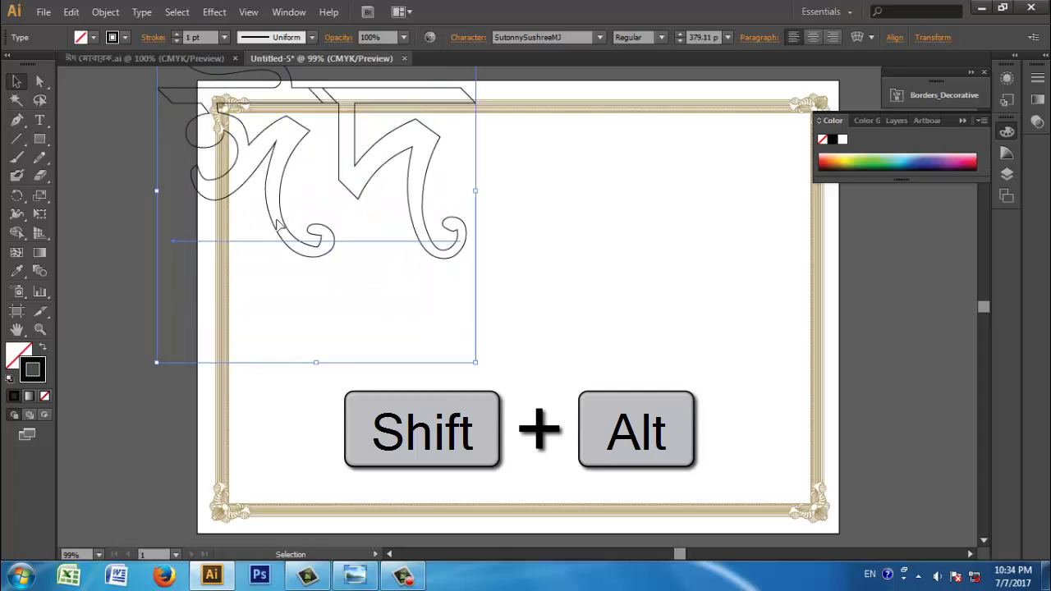
left_click_drag(277, 223, 382, 322)
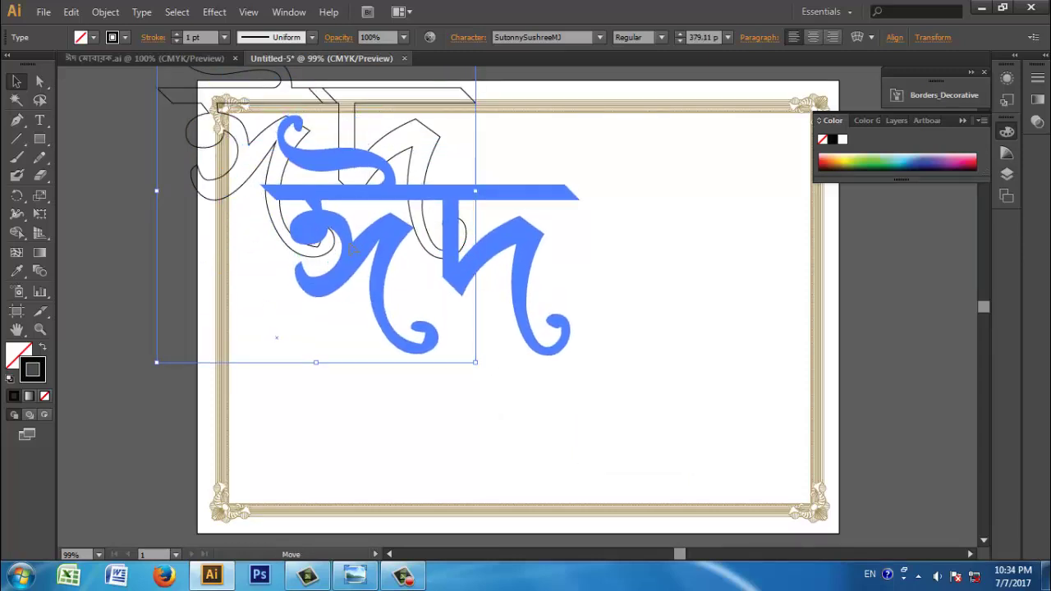
left_click_drag(351, 250, 331, 258)
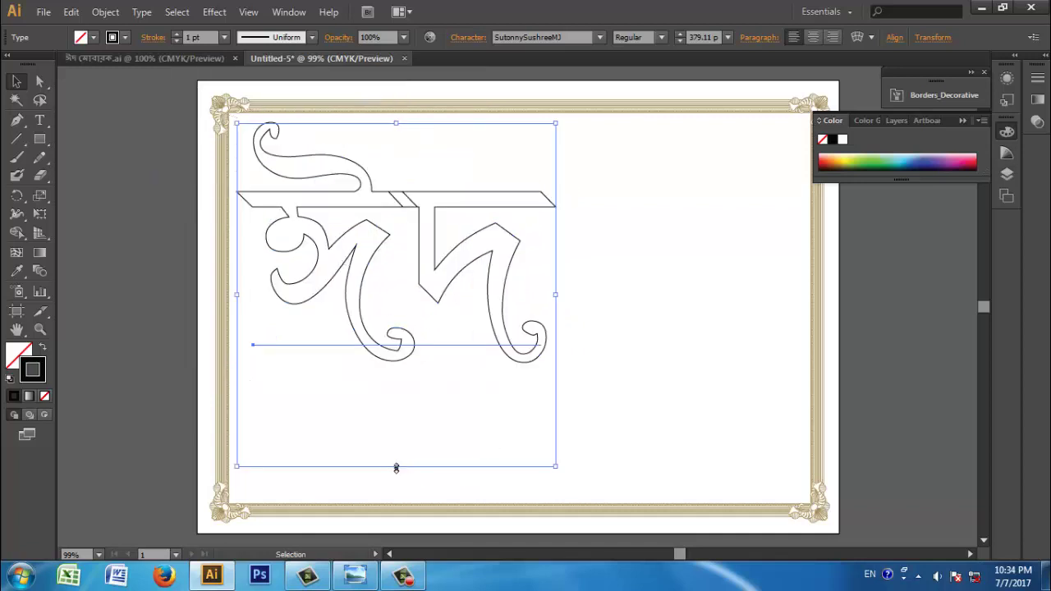
left_click_drag(396, 467, 386, 443)
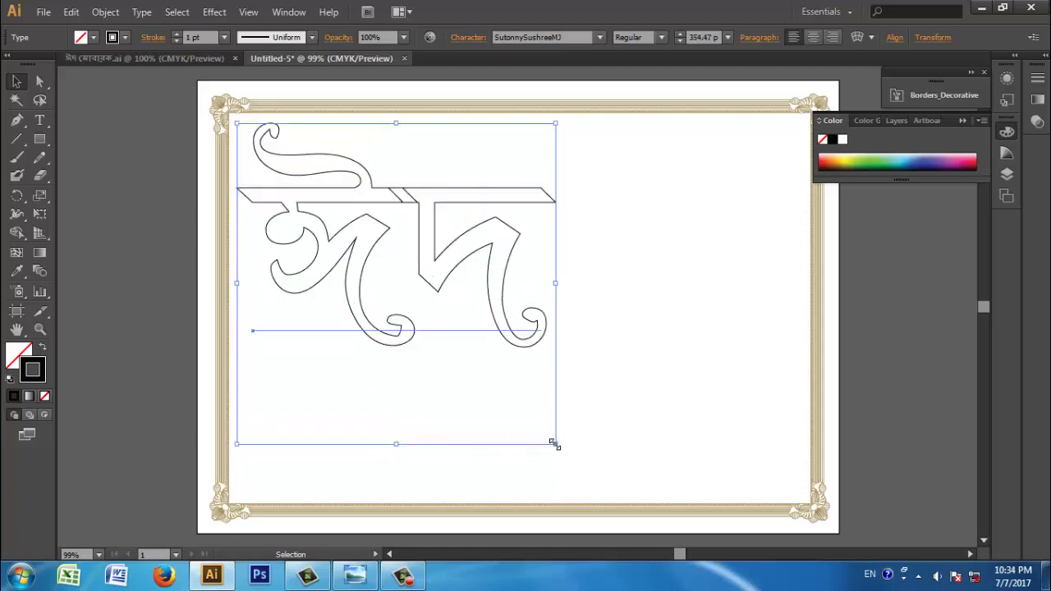
mouse_move(552, 442)
left_mouse_down()
mouse_move(530, 413)
mouse_move(539, 427)
left_mouse_up()
left_click_drag(347, 246, 343, 235)
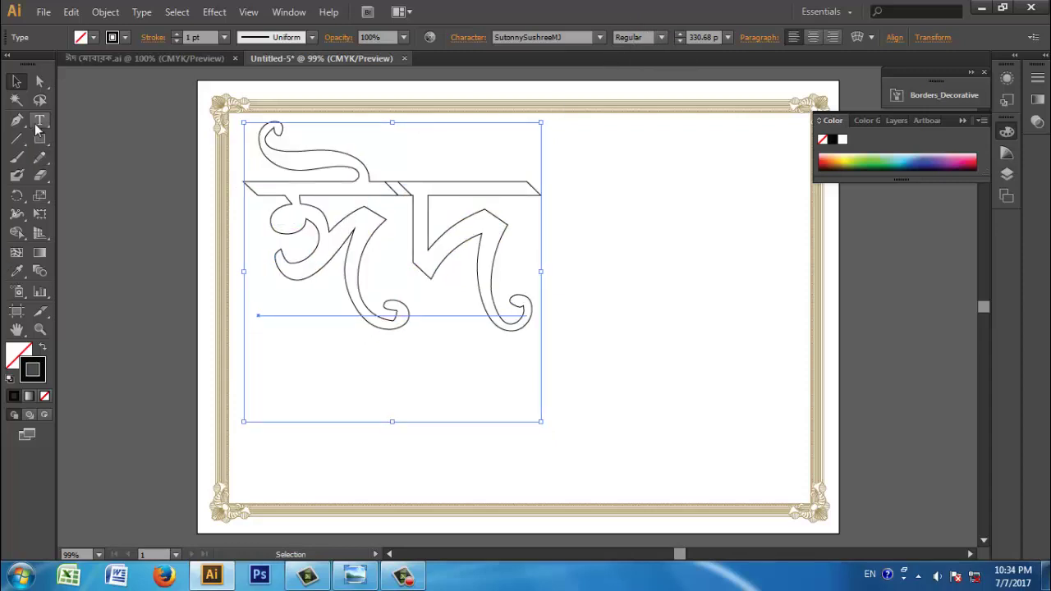
Select all the ঈদ characters and change their font style to Bold.
left_click(39, 121)
left_click_drag(497, 232, 291, 229)
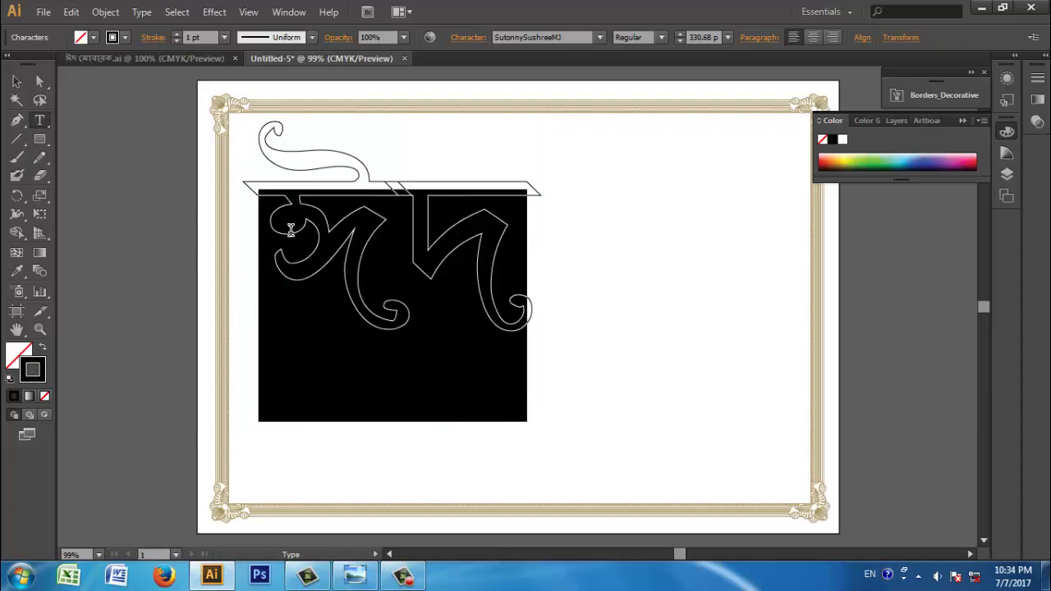
left_click(659, 38)
left_click(640, 89)
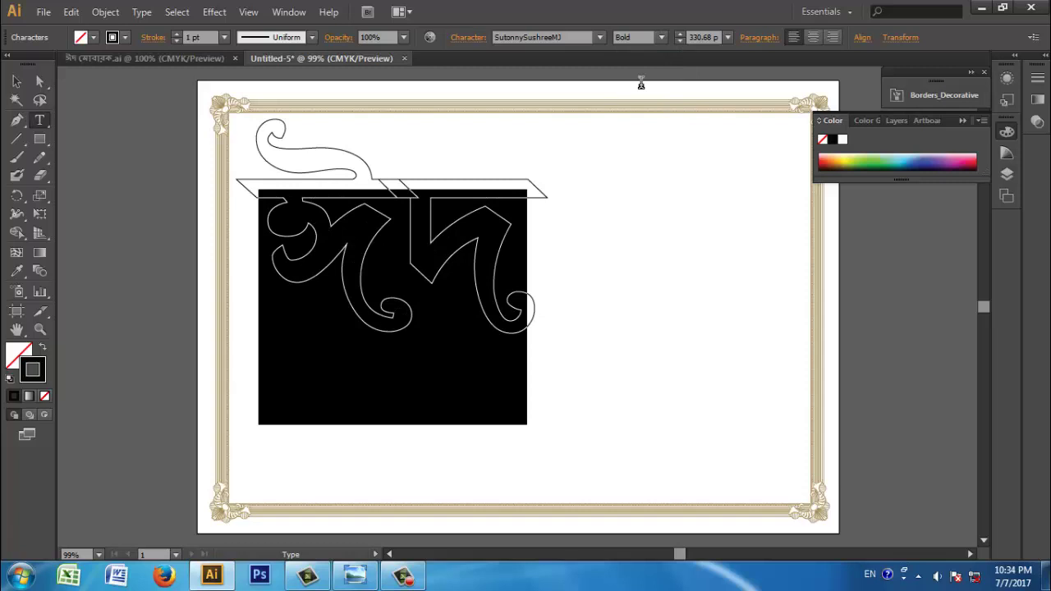
left_click(533, 213)
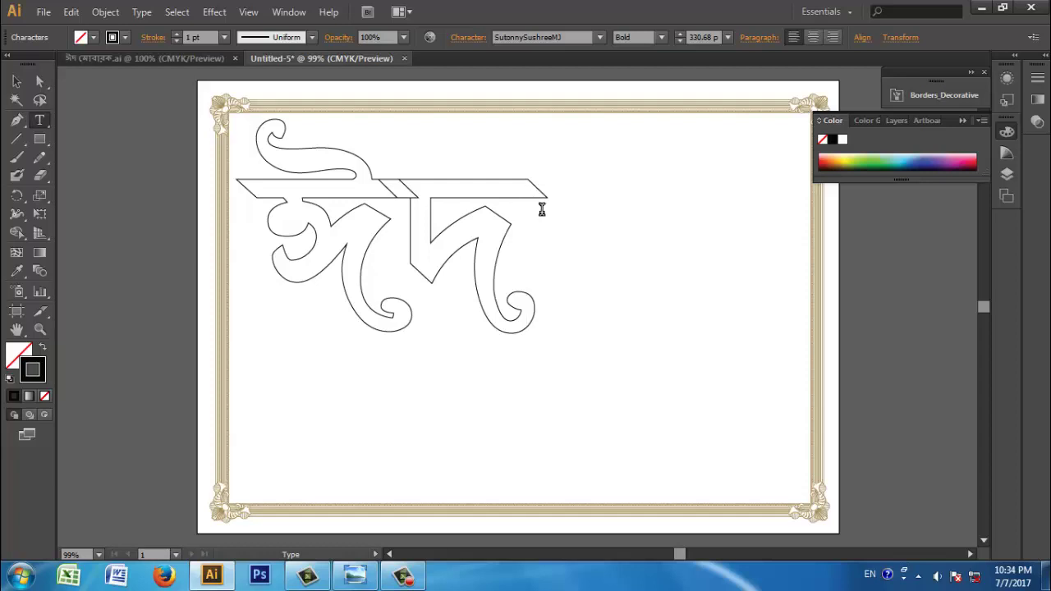
left_click(106, 13)
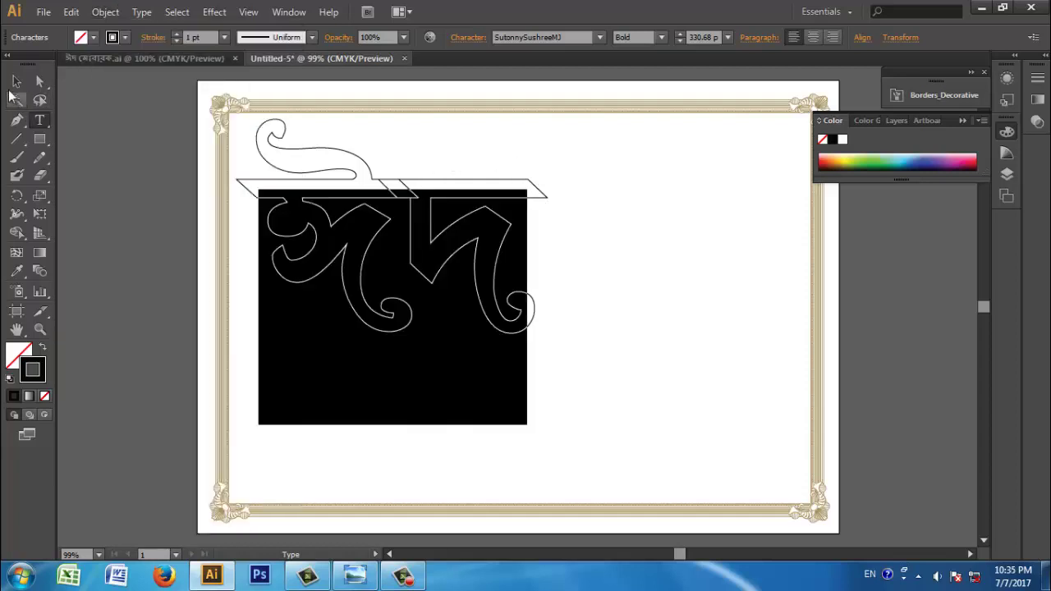
Expand the ঈদ text into outlined paths using Object > Expand with Object and Fill checked.
left_click(10, 83)
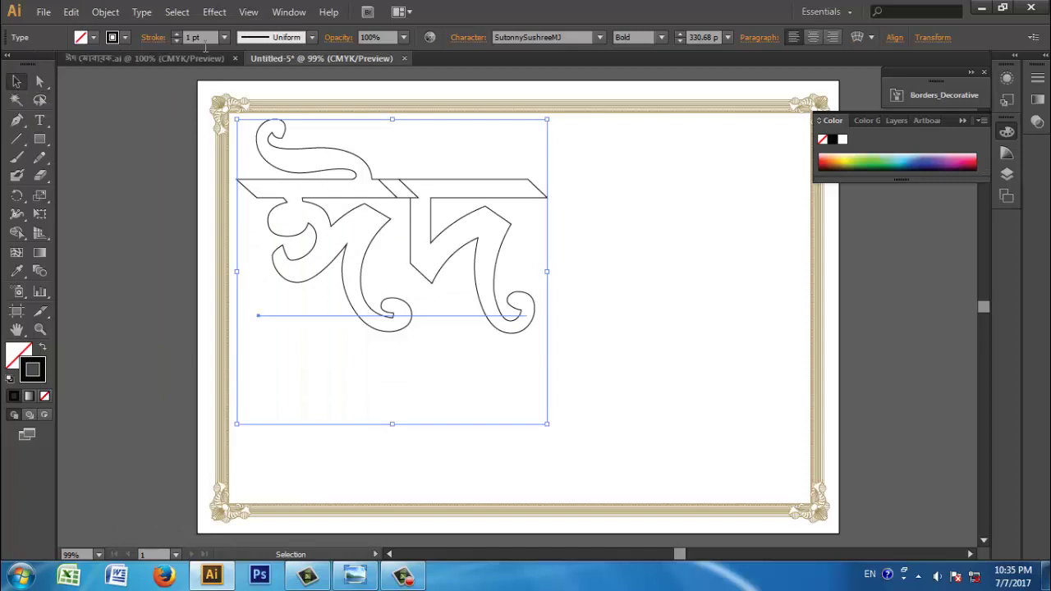
left_click(106, 13)
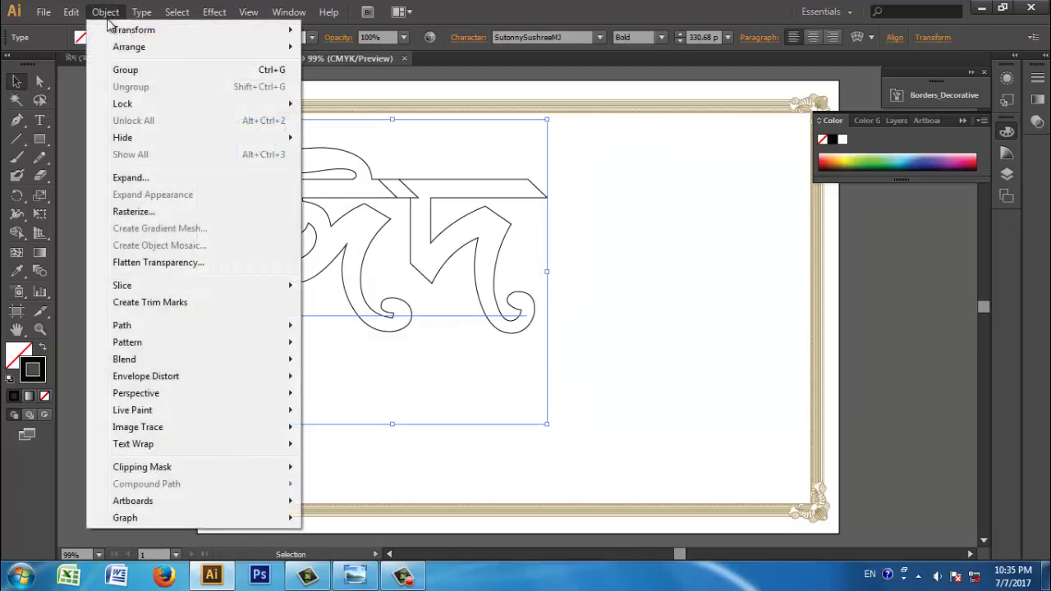
left_click(153, 177)
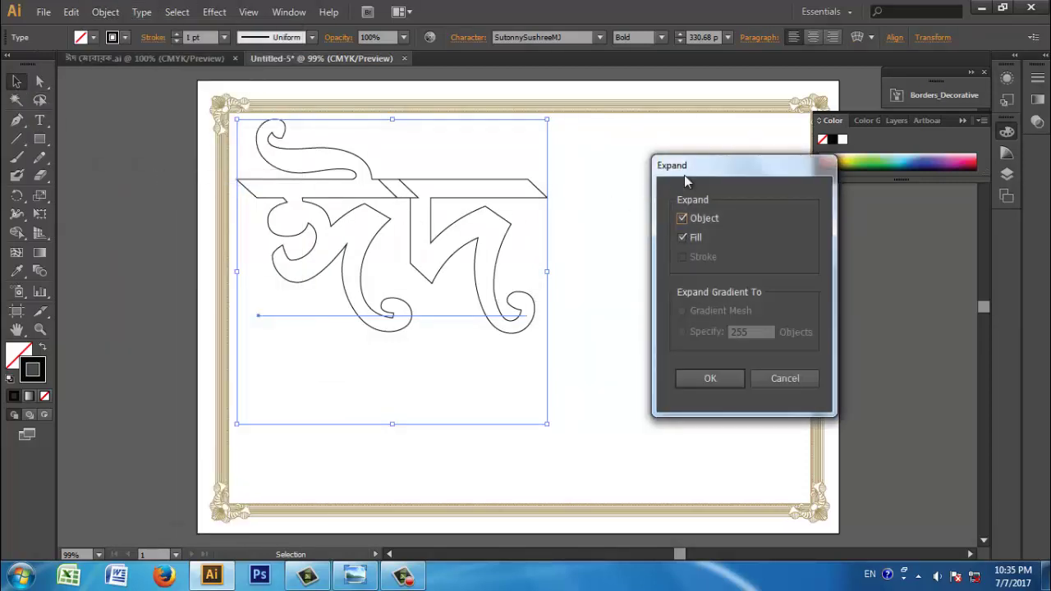
left_click_drag(708, 170, 666, 145)
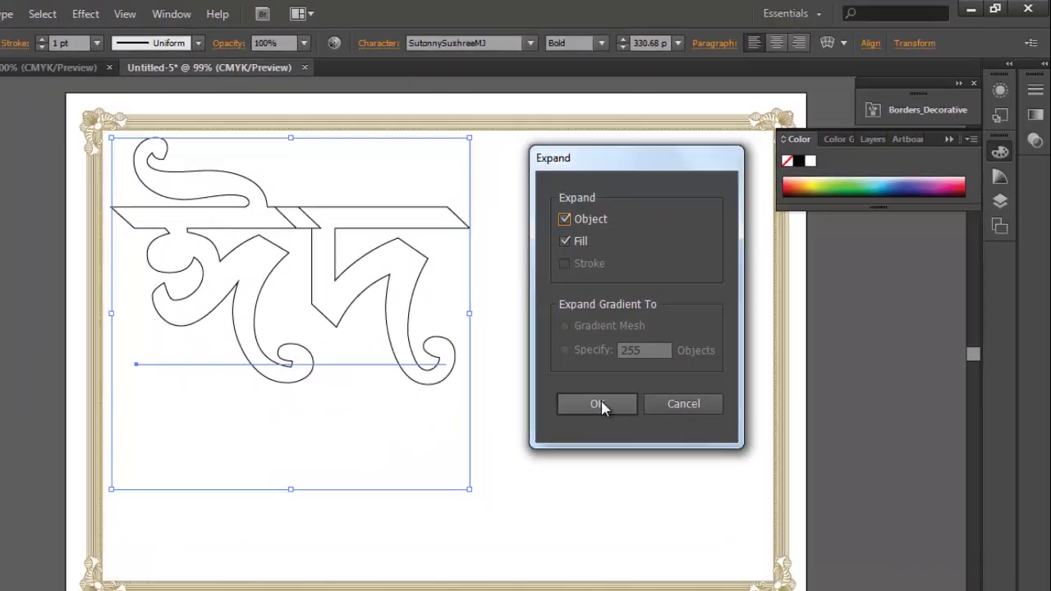
left_click(506, 484)
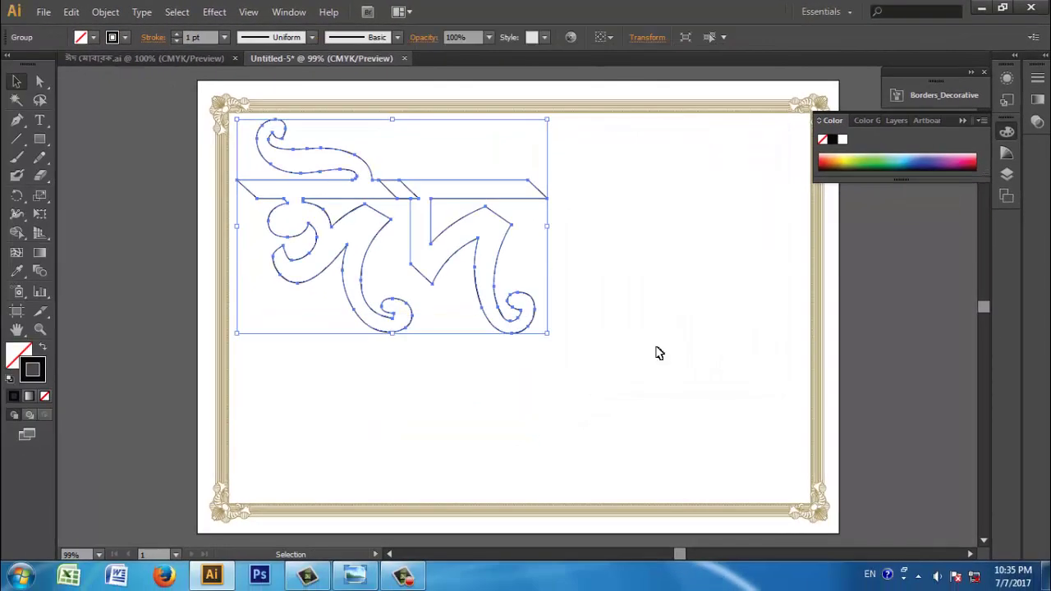
left_click(378, 238)
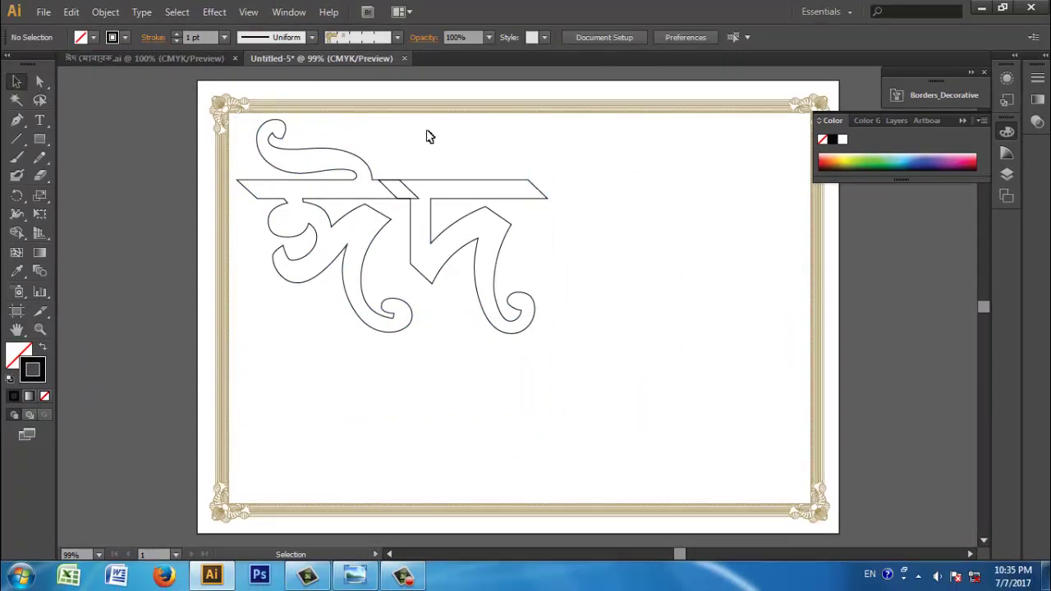
Apply the purple floral Borders_Decorative brush to the ঈদ outlines and shift them slightly right and down.
left_click(466, 218)
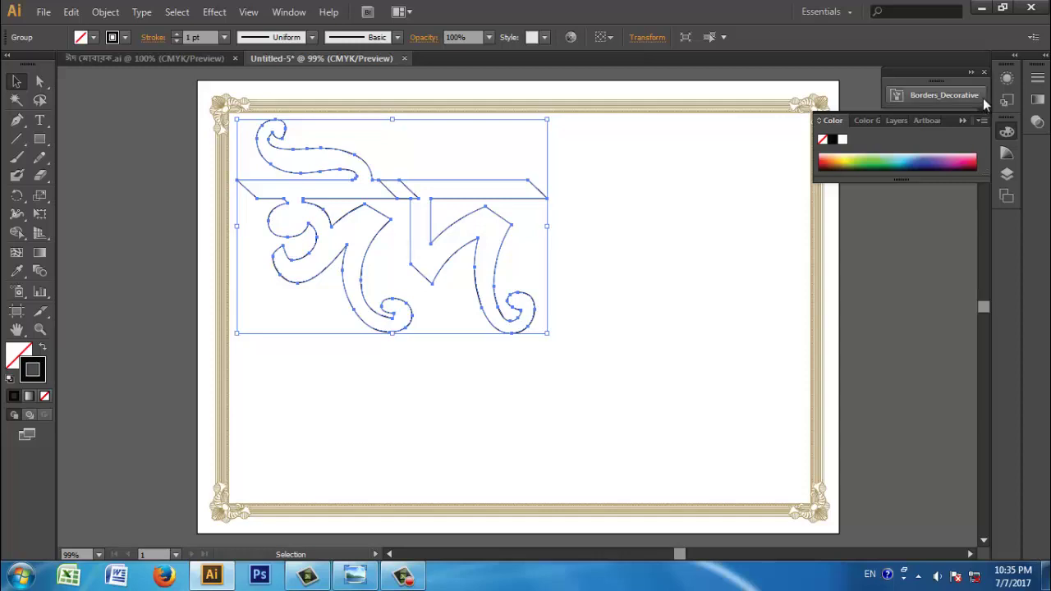
left_click(971, 72)
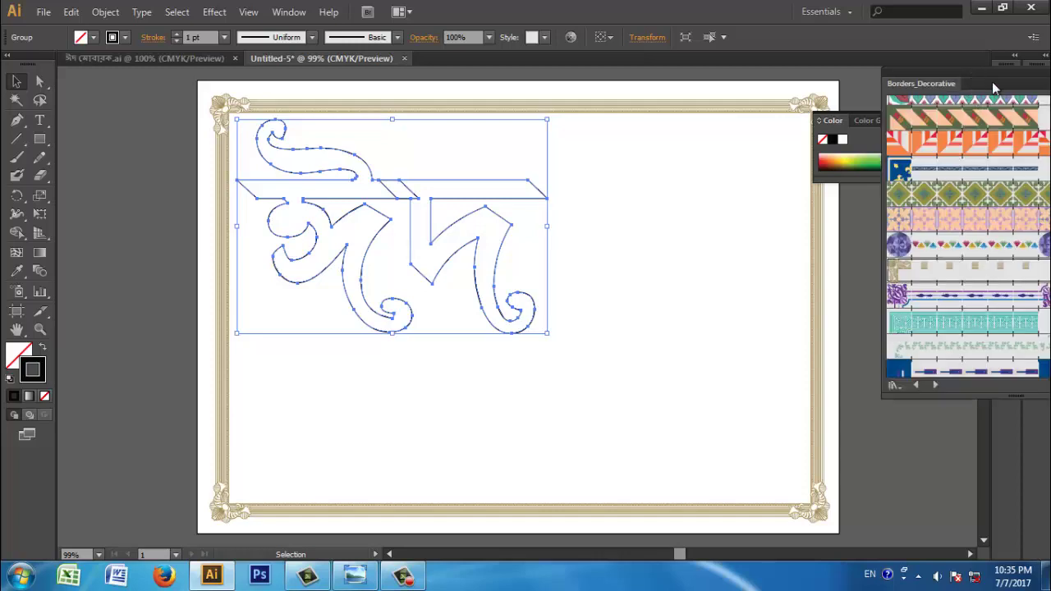
left_click(967, 304)
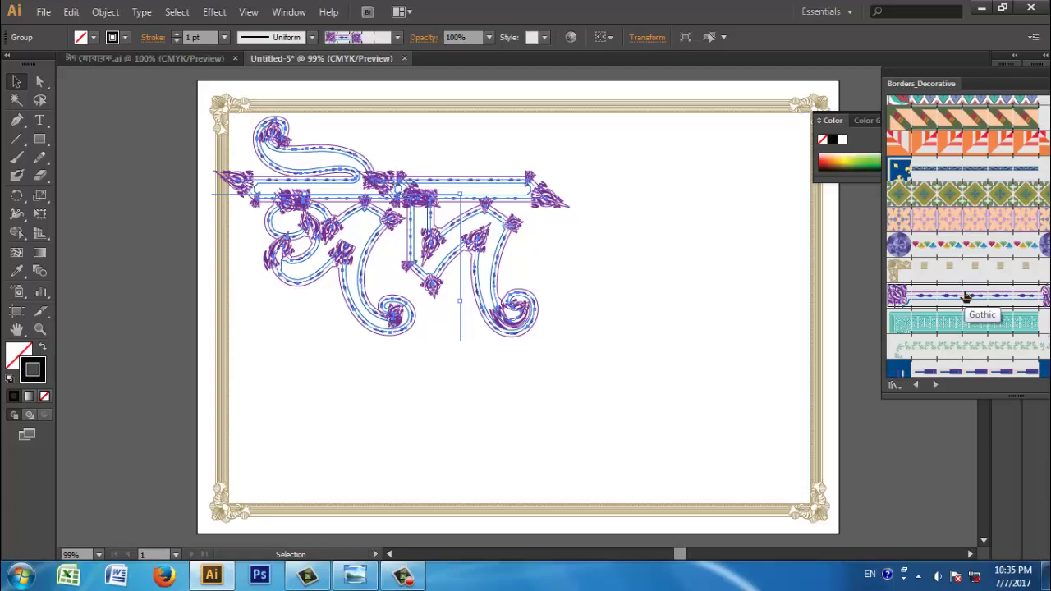
left_click(554, 350)
left_click(364, 203)
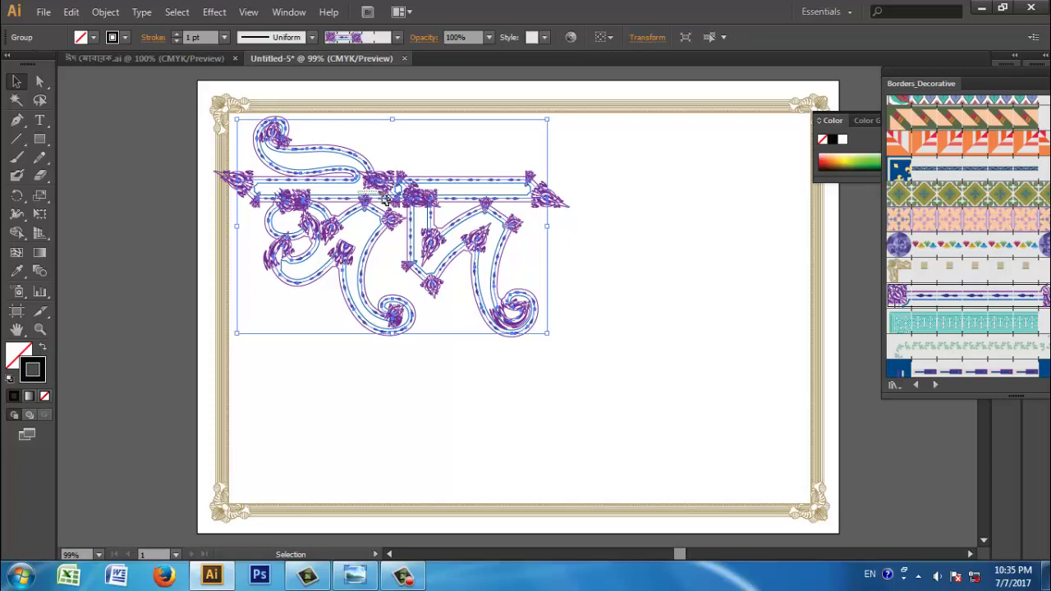
left_click(340, 193)
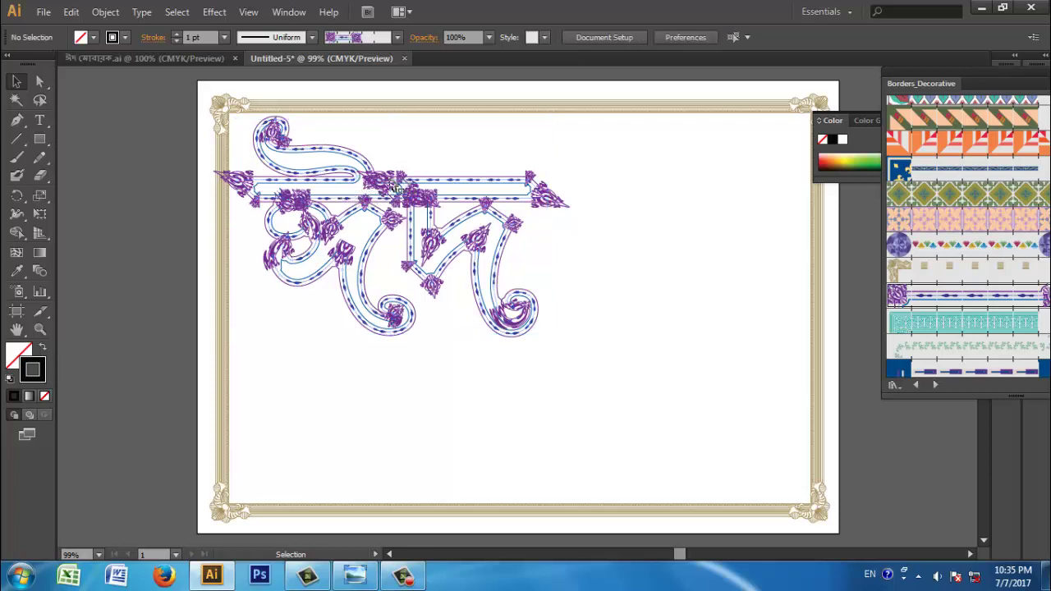
left_click_drag(383, 183, 409, 191)
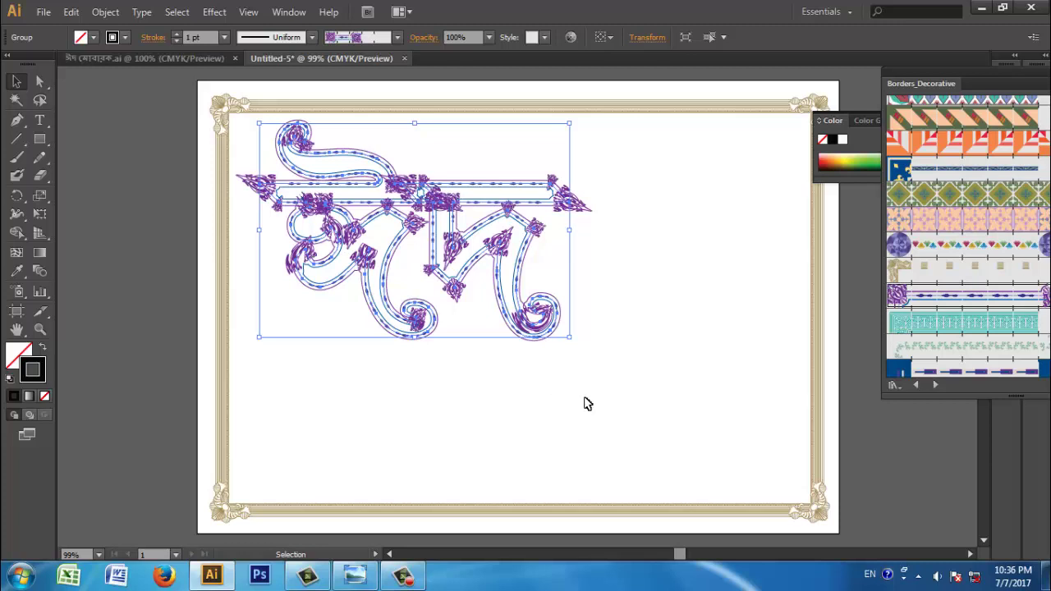
Type the মোবারক text on a new line below the lettering.
left_click(39, 120)
left_click(436, 411)
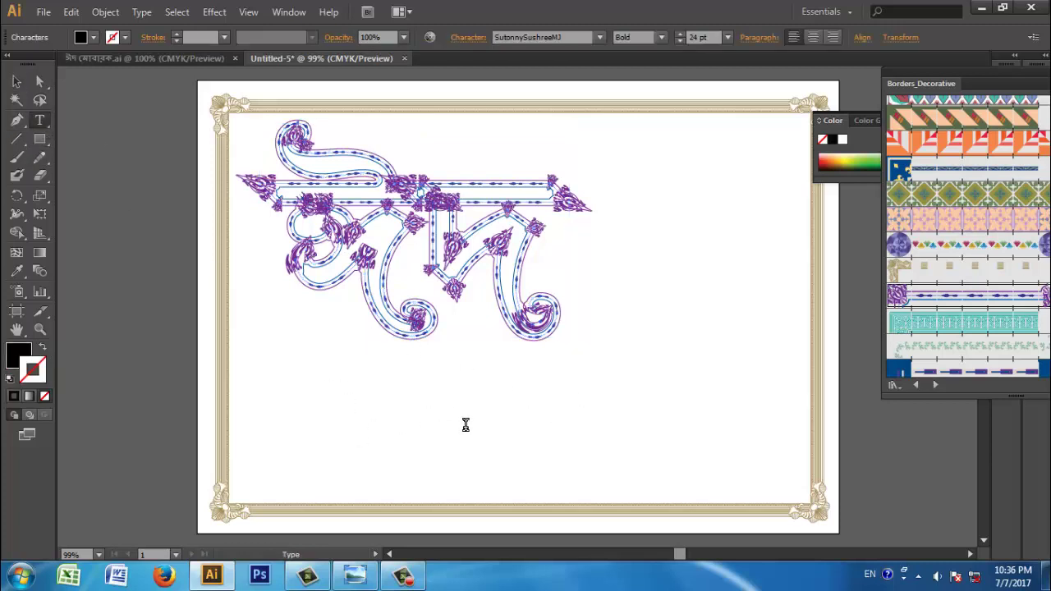
type("েমা")
key("BackSpace")
key("BackSpace")
Move মোবারক below ঈদ and scale it to about 236 pt inside the frame.
left_click(16, 82)
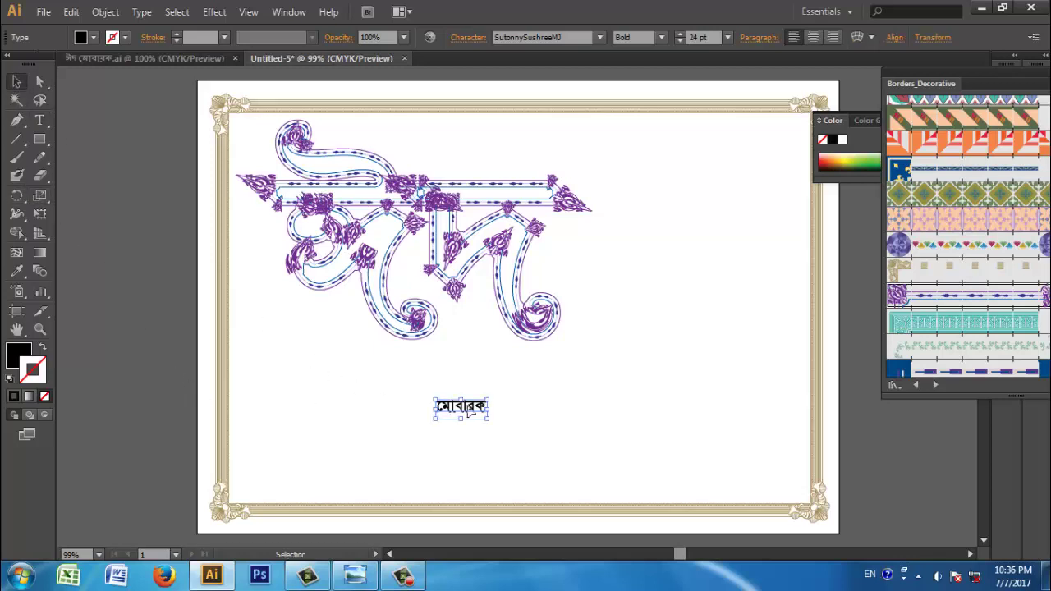
left_click_drag(486, 418, 744, 515)
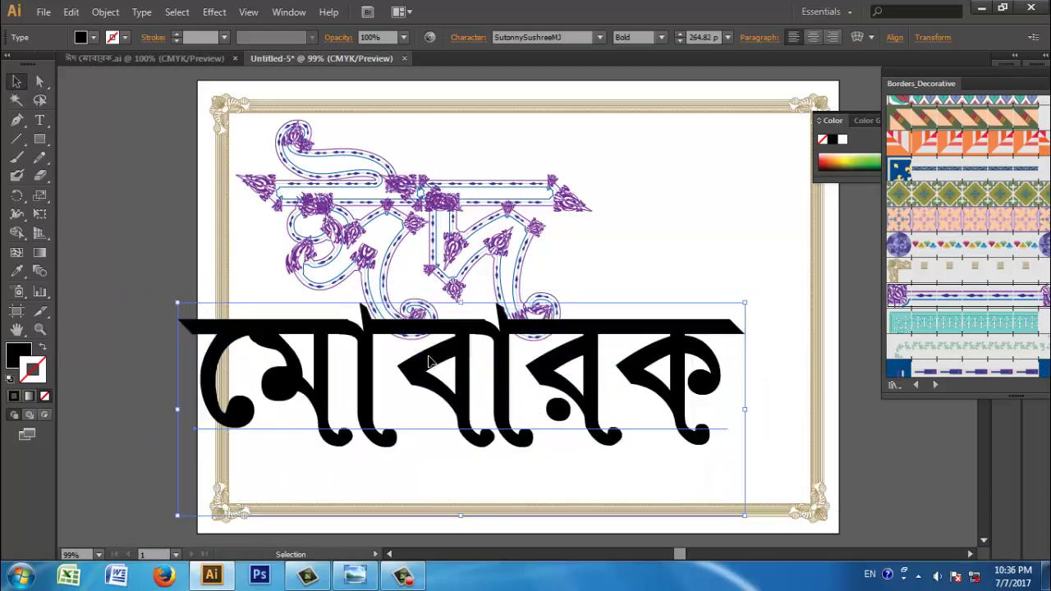
left_click_drag(427, 361, 483, 395)
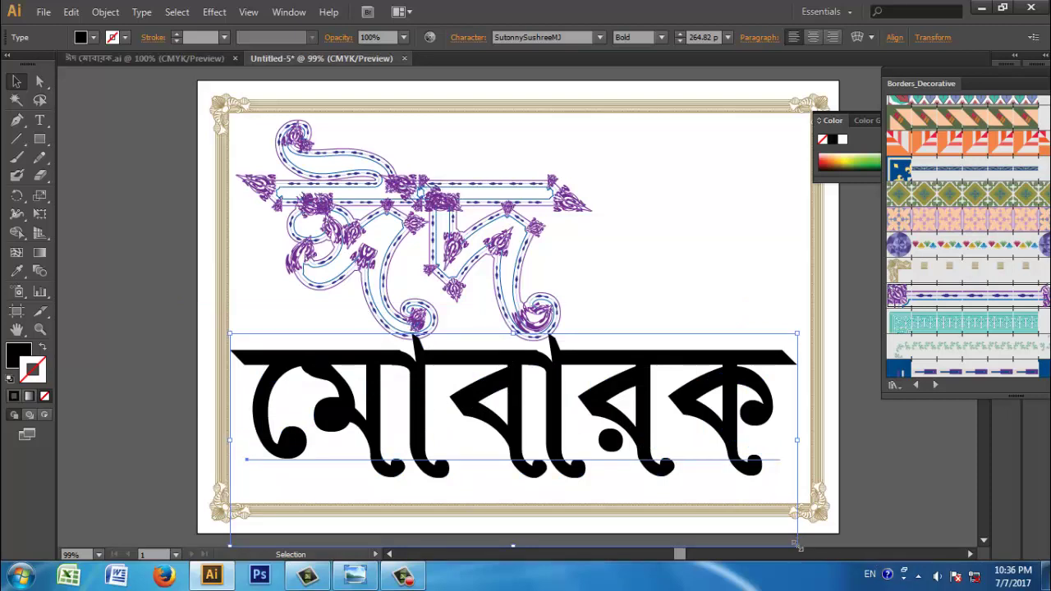
left_click_drag(796, 546, 765, 534)
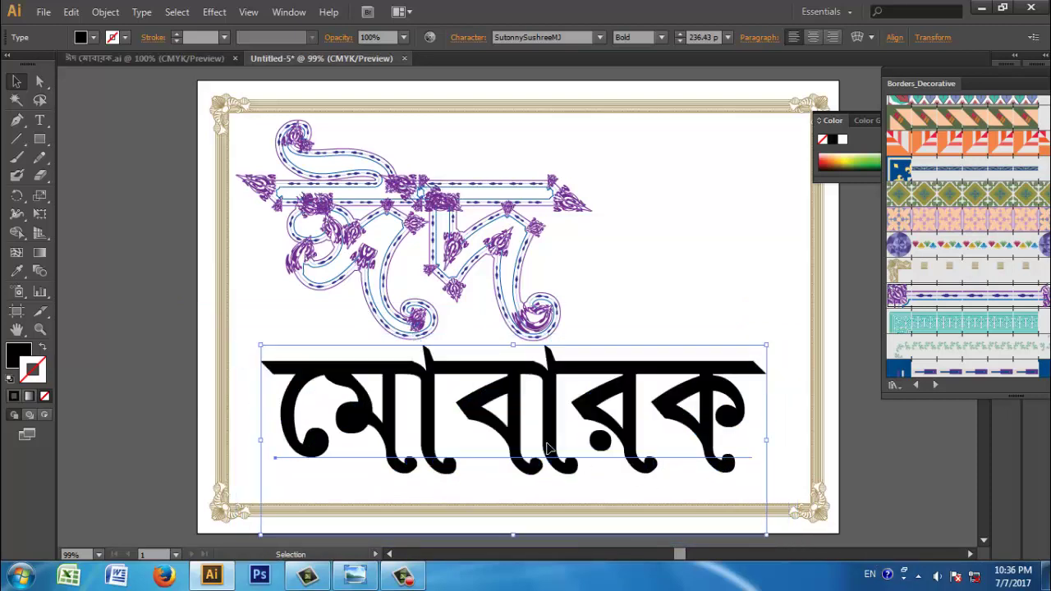
Give the মোবারক text no fill and a black stroke.
left_click(20, 351)
left_click(46, 397)
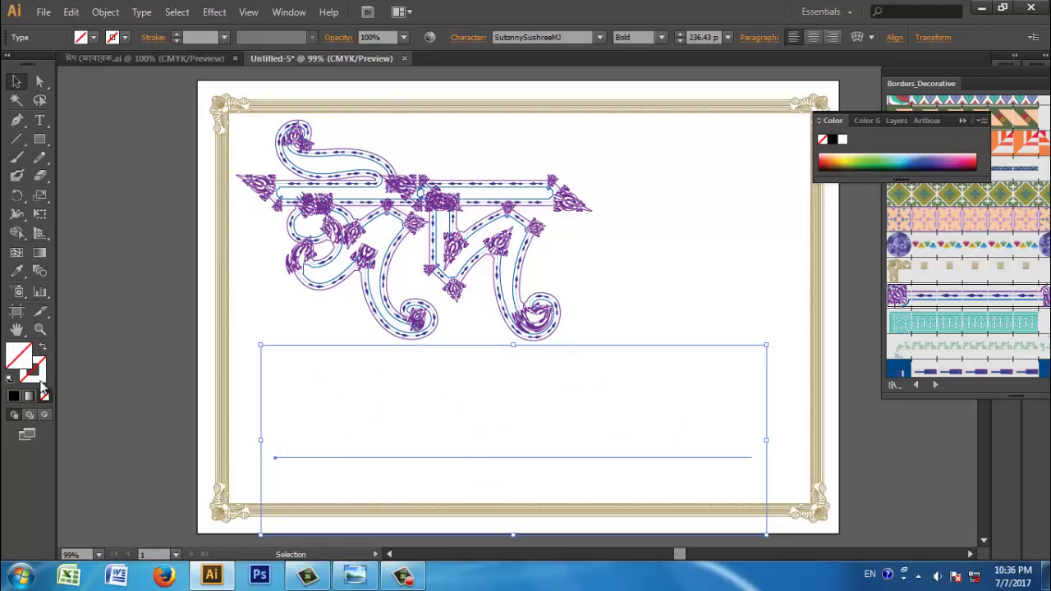
double_click(33, 371)
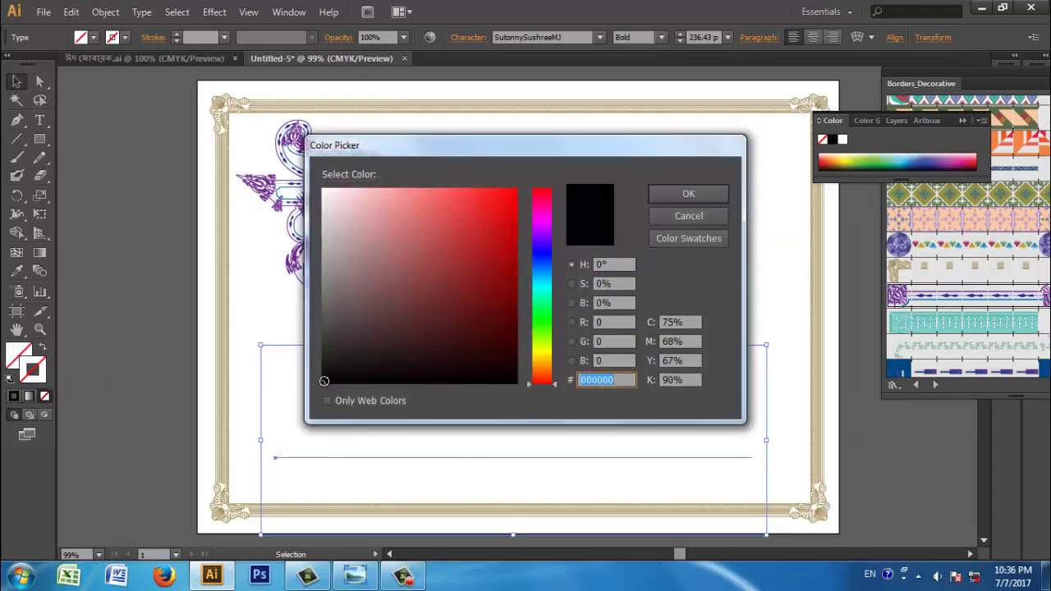
left_click(325, 381)
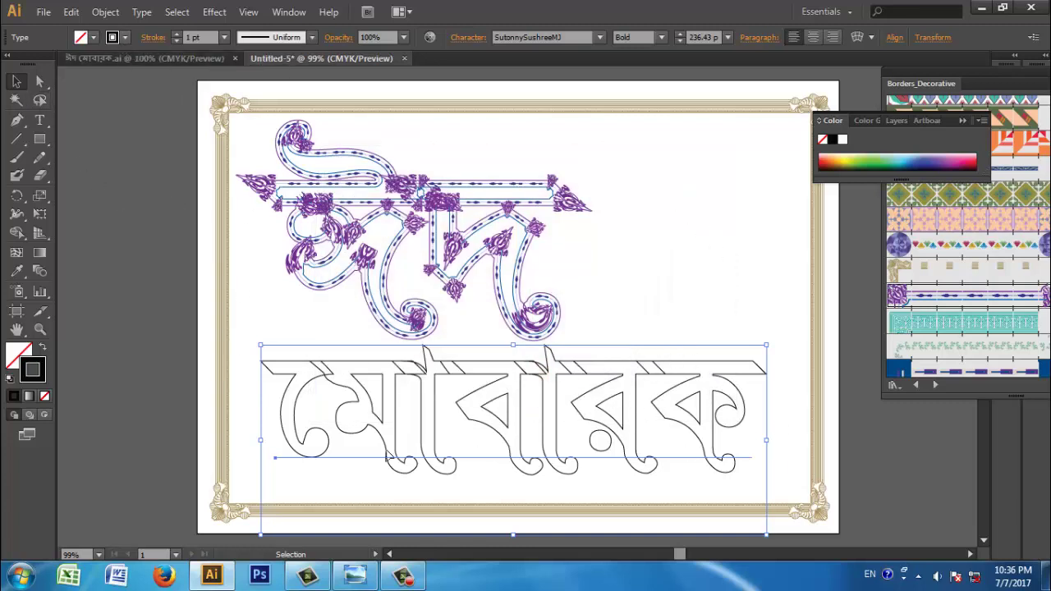
Expand the মোবারক text into outlined vector paths.
left_click(107, 11)
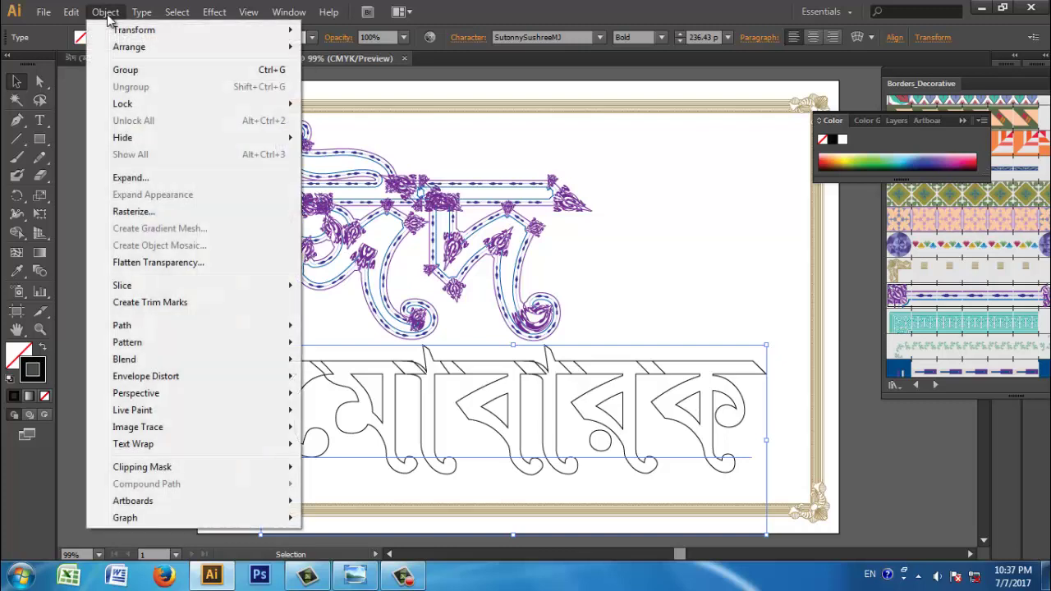
left_click(138, 177)
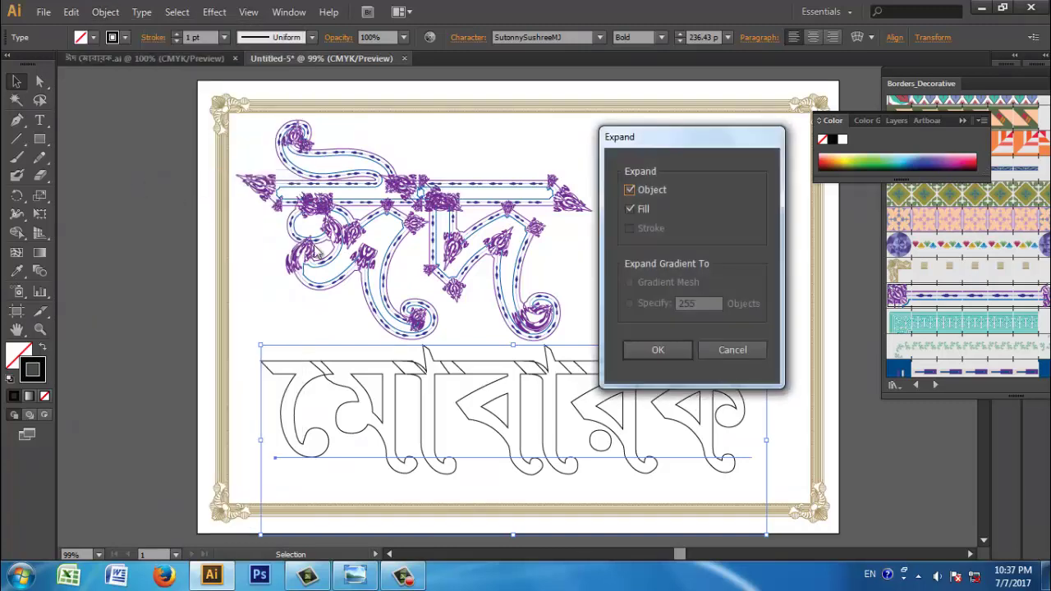
left_click(646, 348)
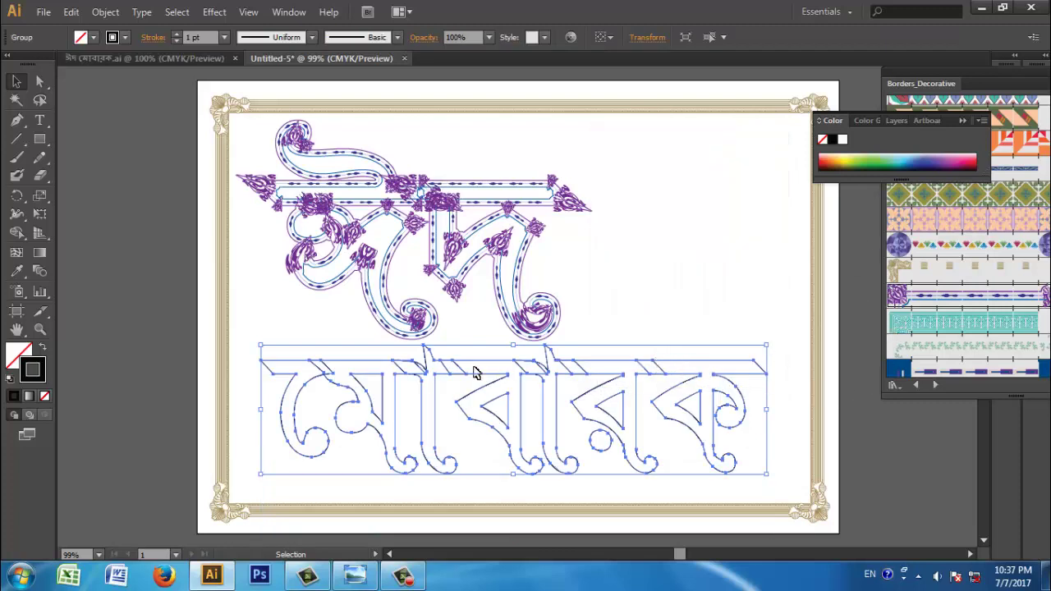
Compare with the reference card and apply the blue ornamental Borders_Decorative brush to মোবারক.
left_click(205, 60)
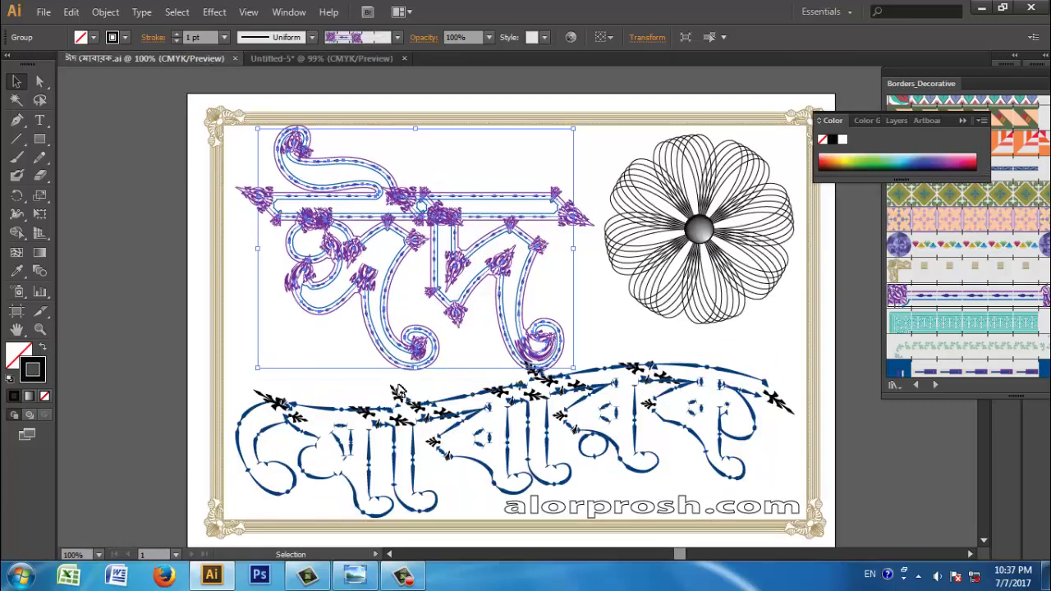
left_click(306, 58)
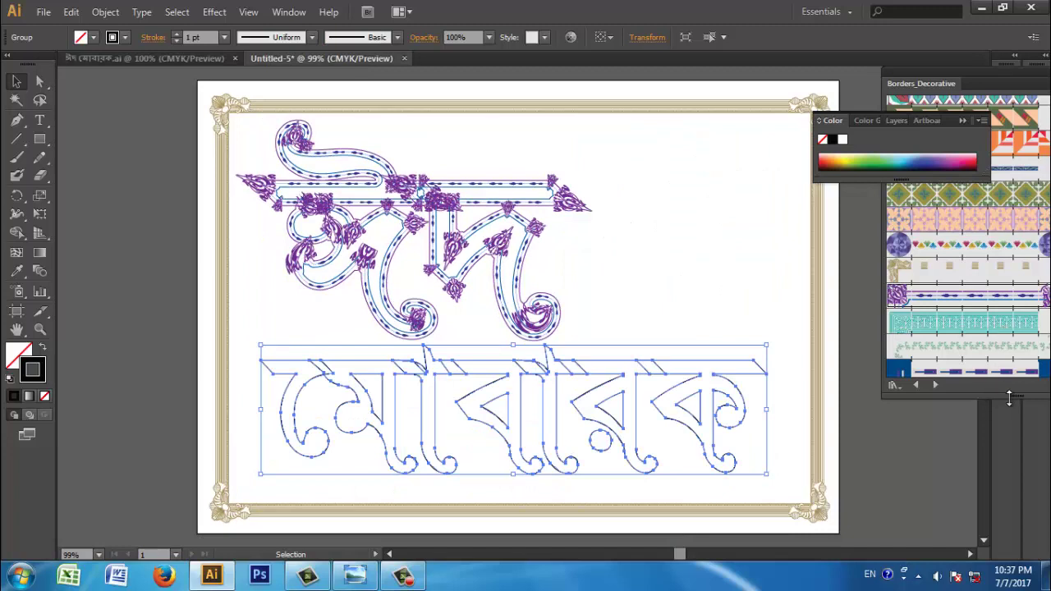
left_click_drag(1010, 397, 1011, 533)
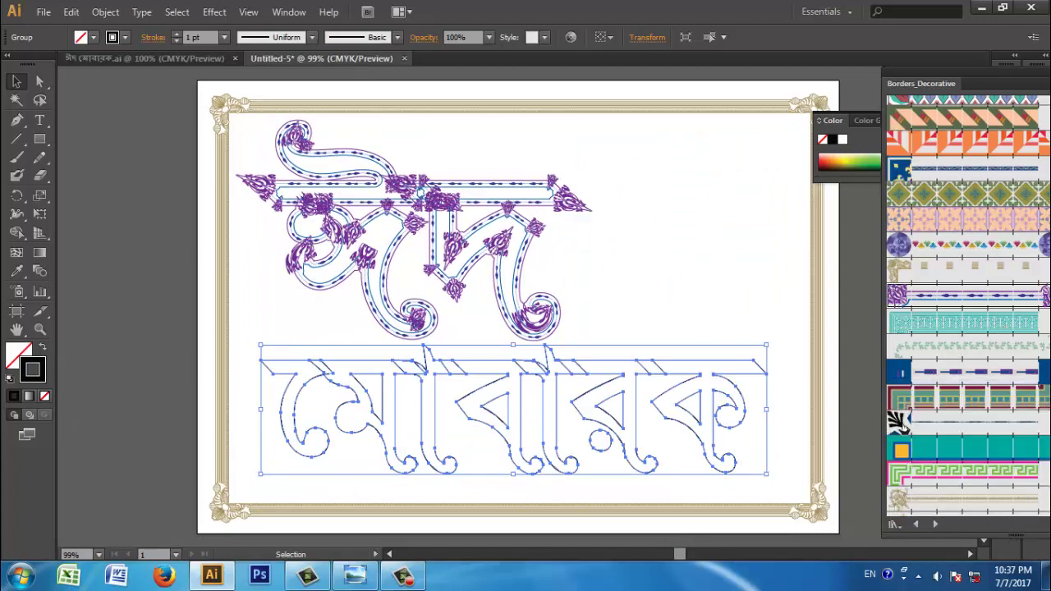
left_click(903, 421)
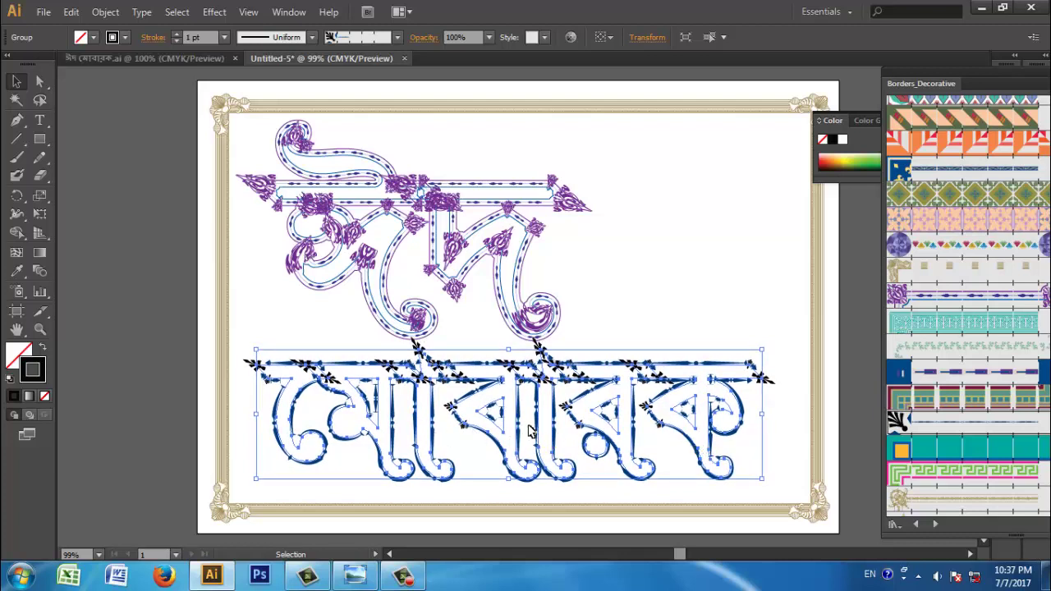
left_click(215, 12)
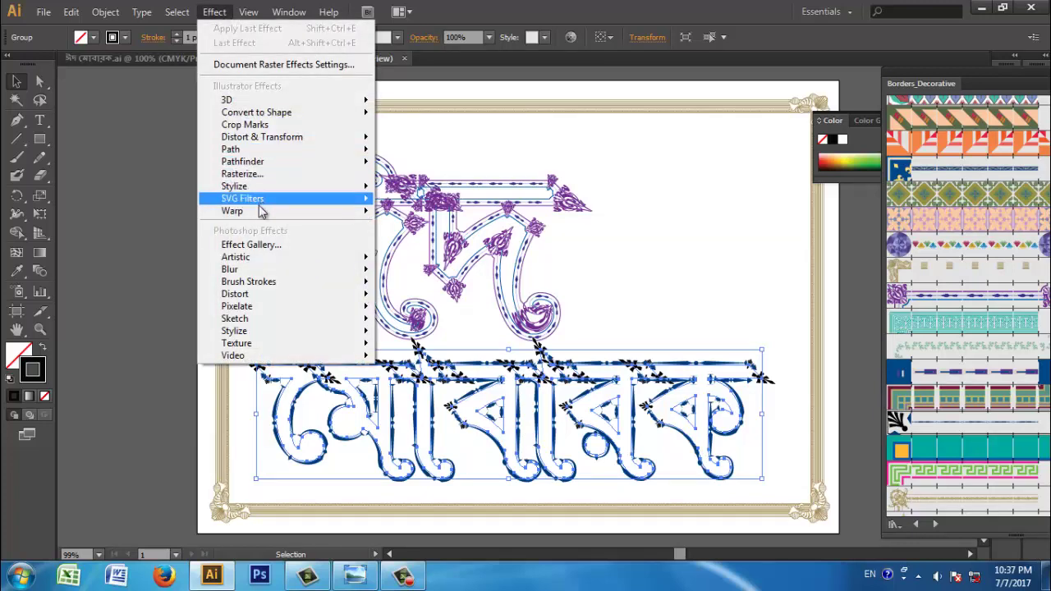
Check the finished reference card, then return to the working document.
mouse_move(260, 216)
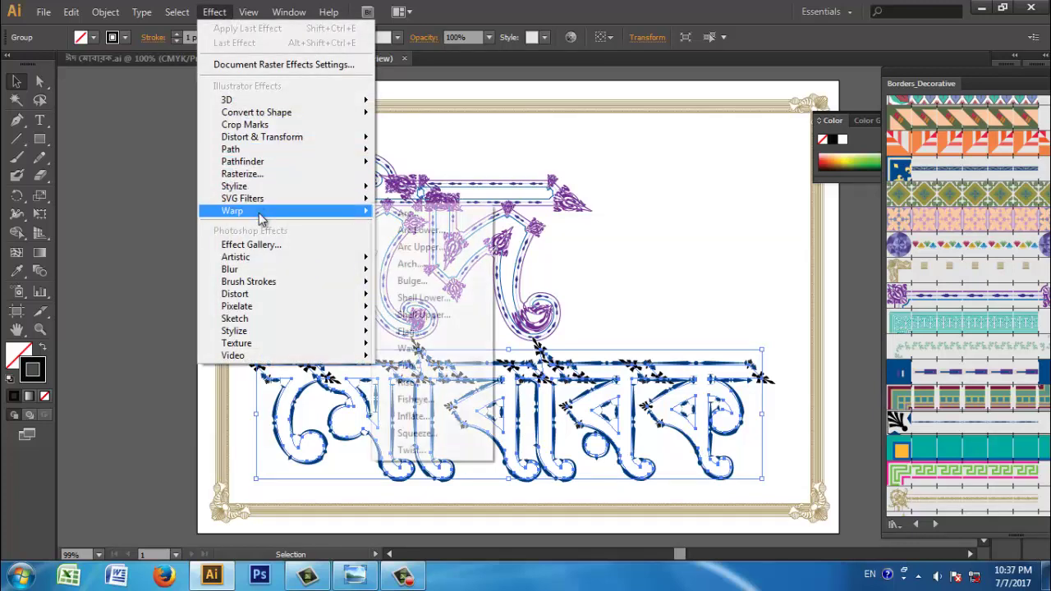
left_click(118, 54)
left_click(118, 54)
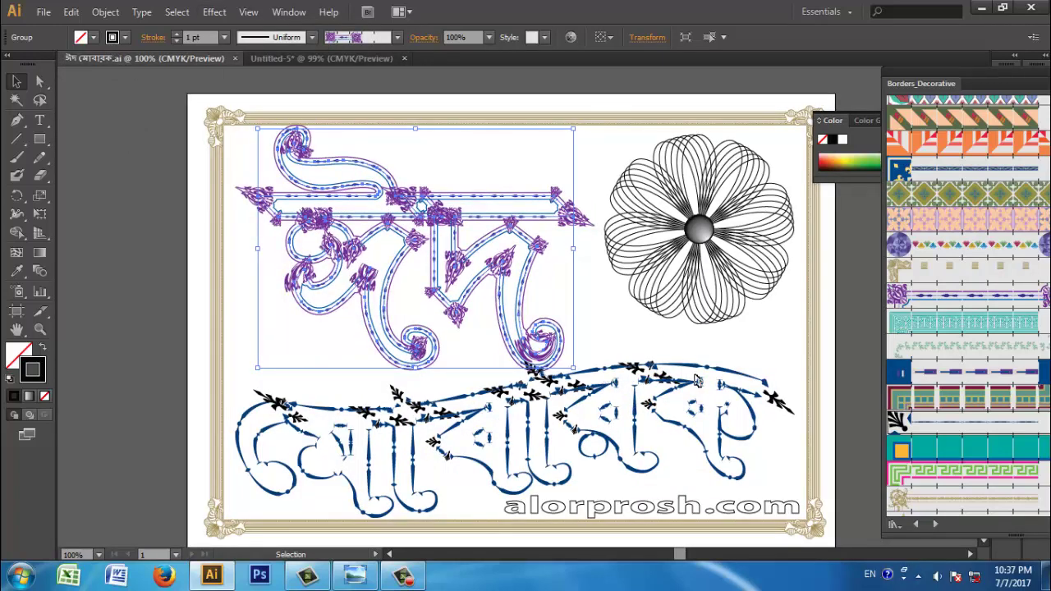
left_click(296, 63)
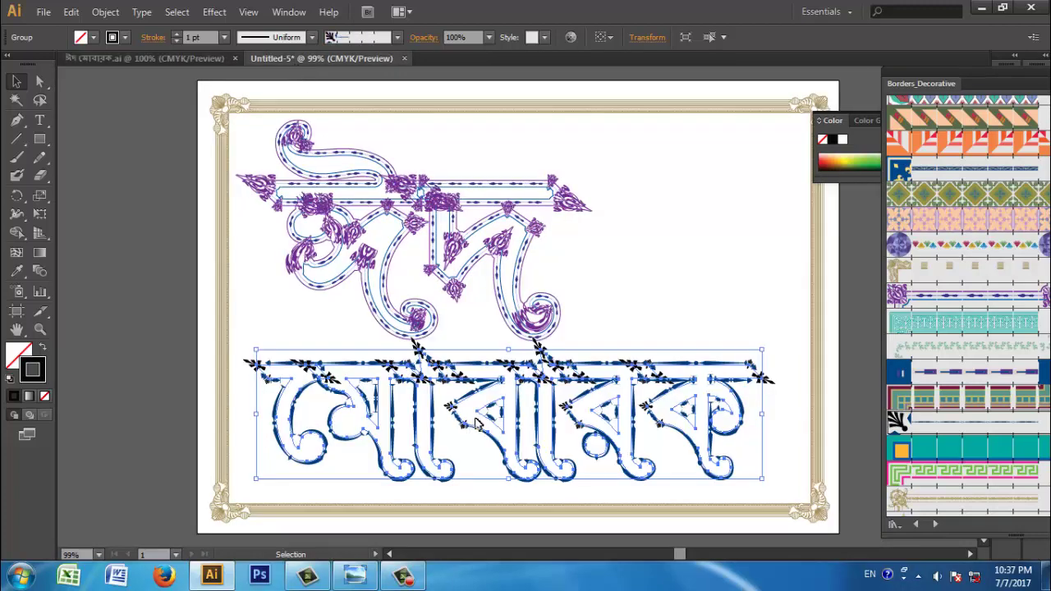
Start a Warp effect on মোবারক with preview on and the style set to Flag.
left_click(214, 12)
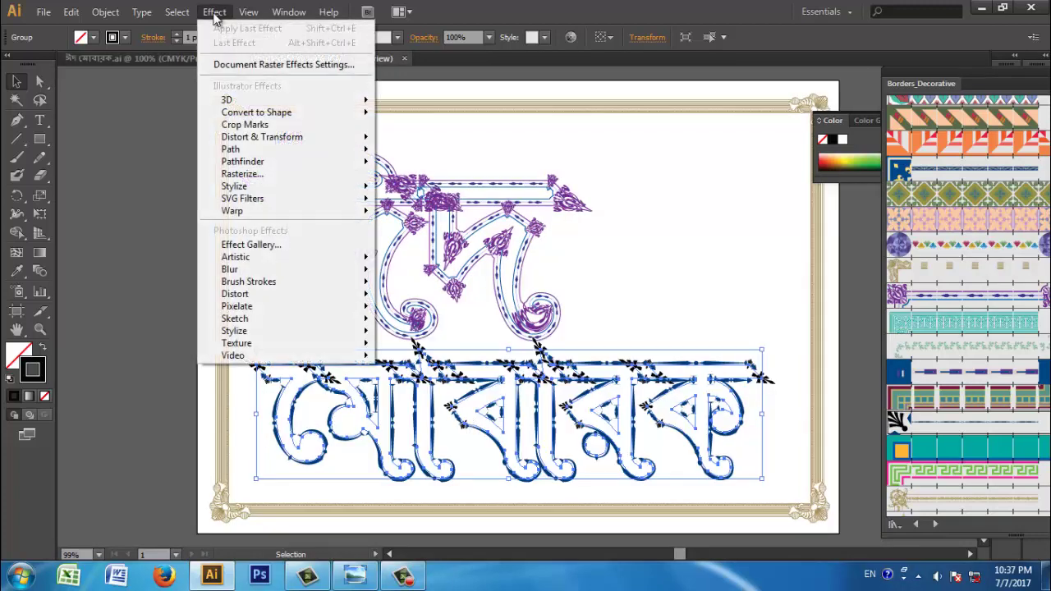
mouse_move(244, 211)
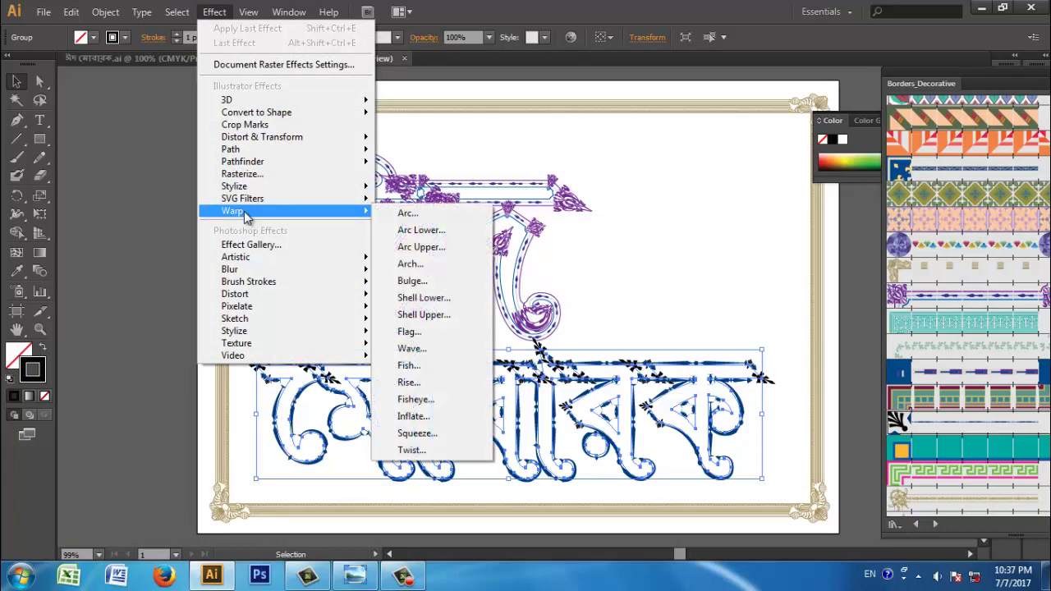
left_click(415, 215)
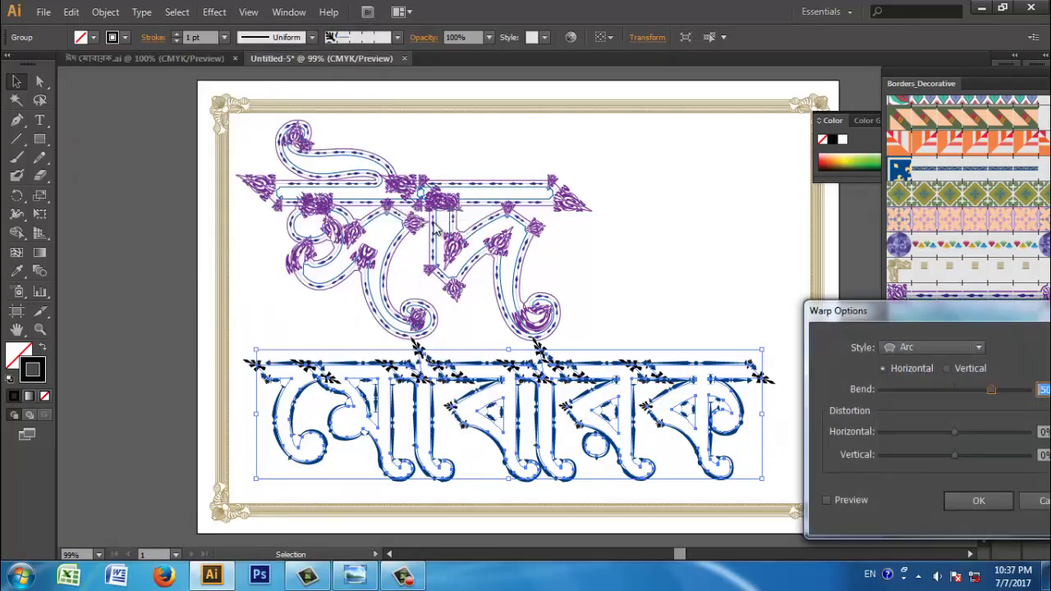
left_click_drag(905, 319, 737, 248)
left_click(667, 429)
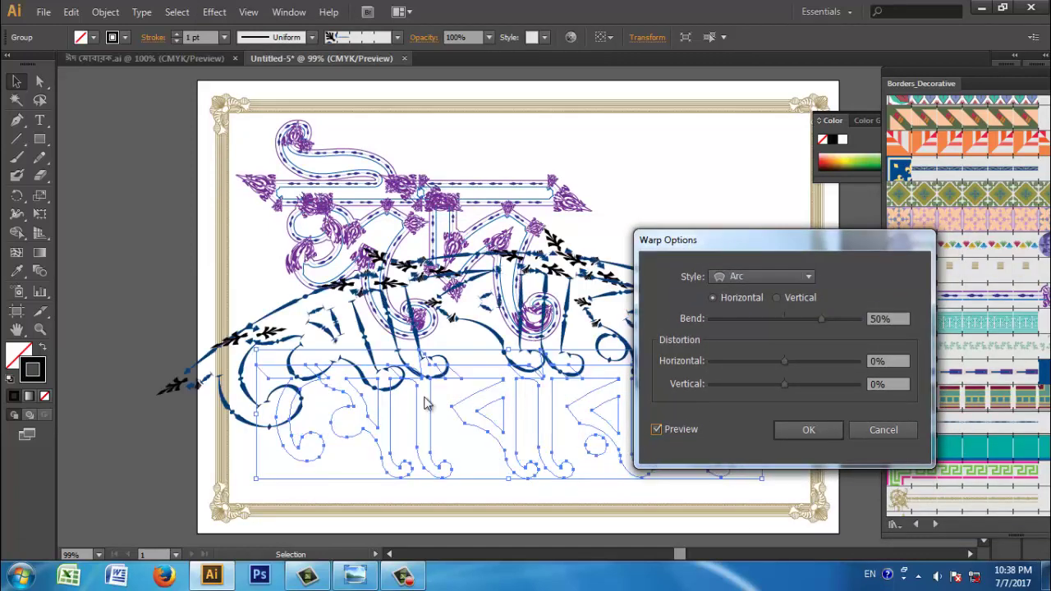
left_click(804, 277)
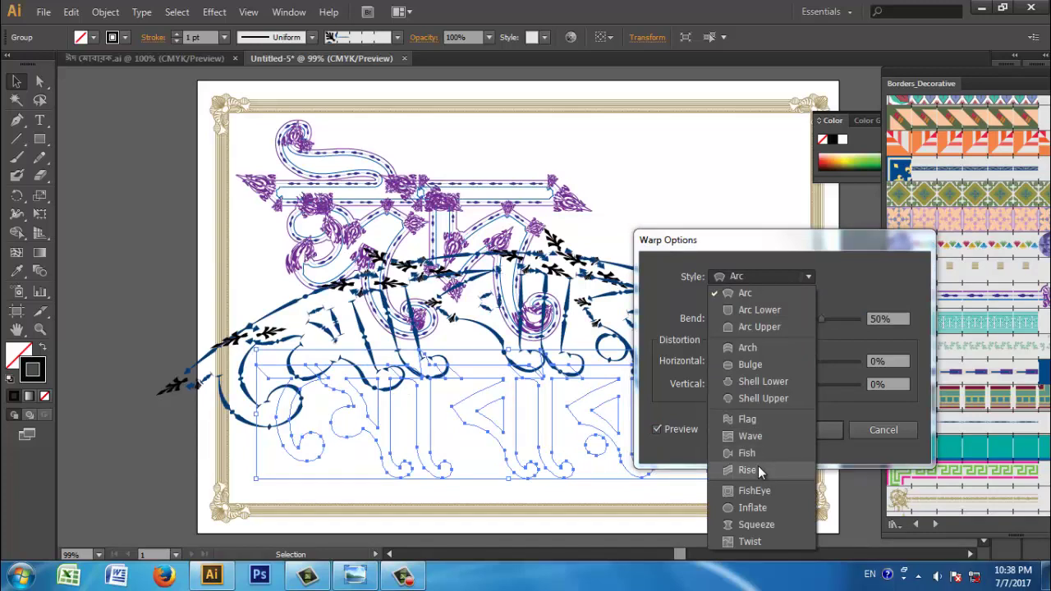
left_click(749, 420)
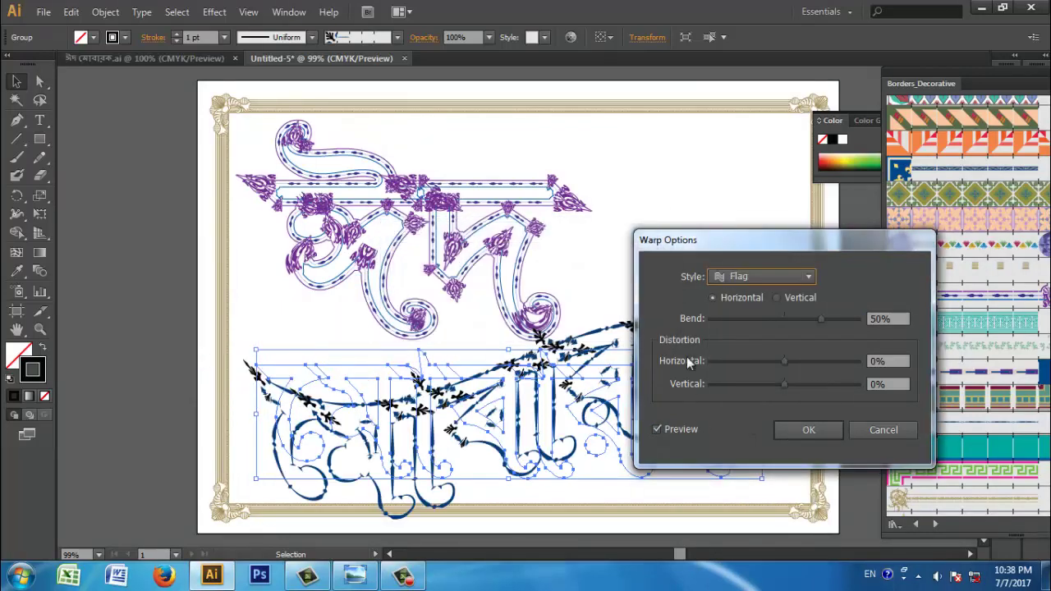
Set the flag bend to 18%, apply the warp and deselect.
left_click_drag(741, 239, 854, 256)
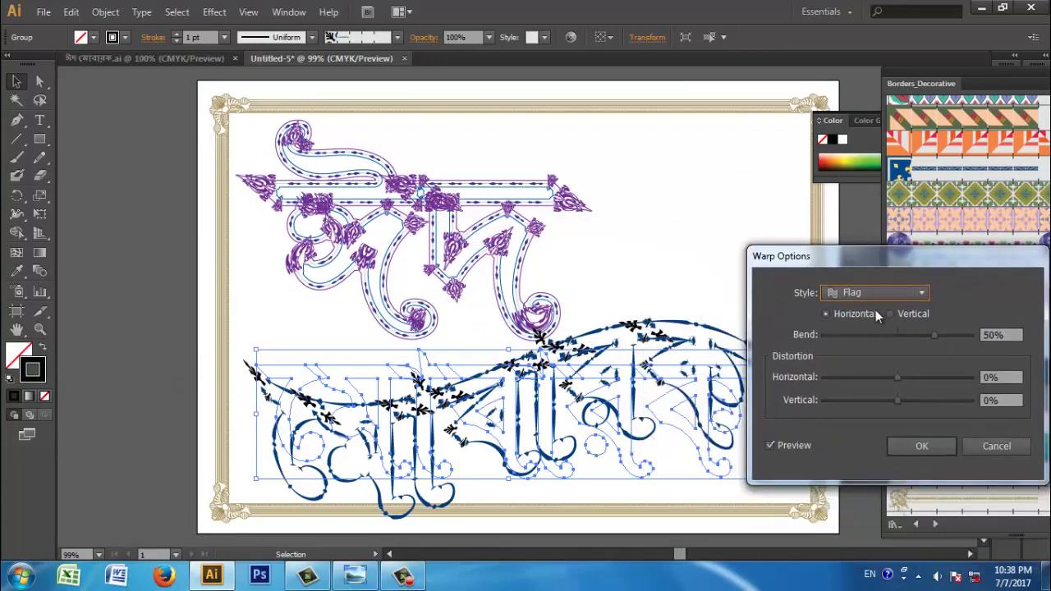
left_click_drag(933, 334, 908, 333)
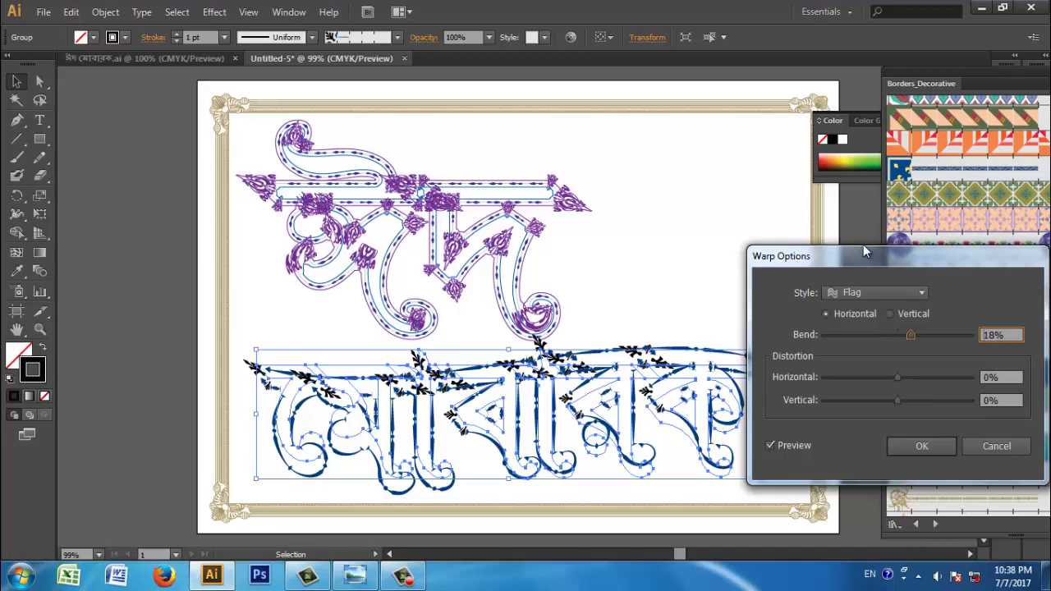
left_click_drag(863, 247, 814, 280)
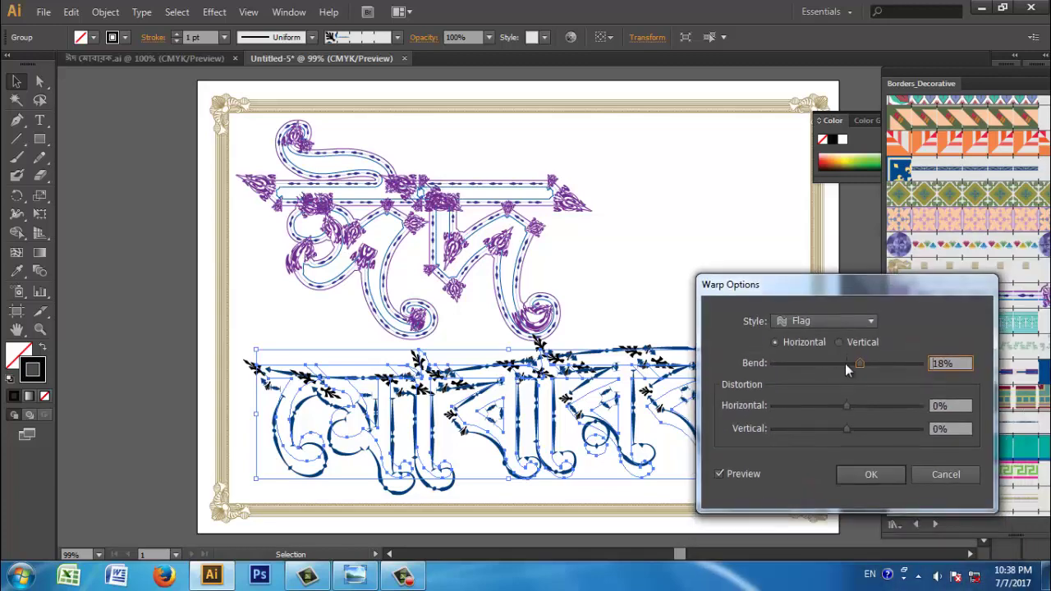
left_click(869, 473)
left_click(688, 287)
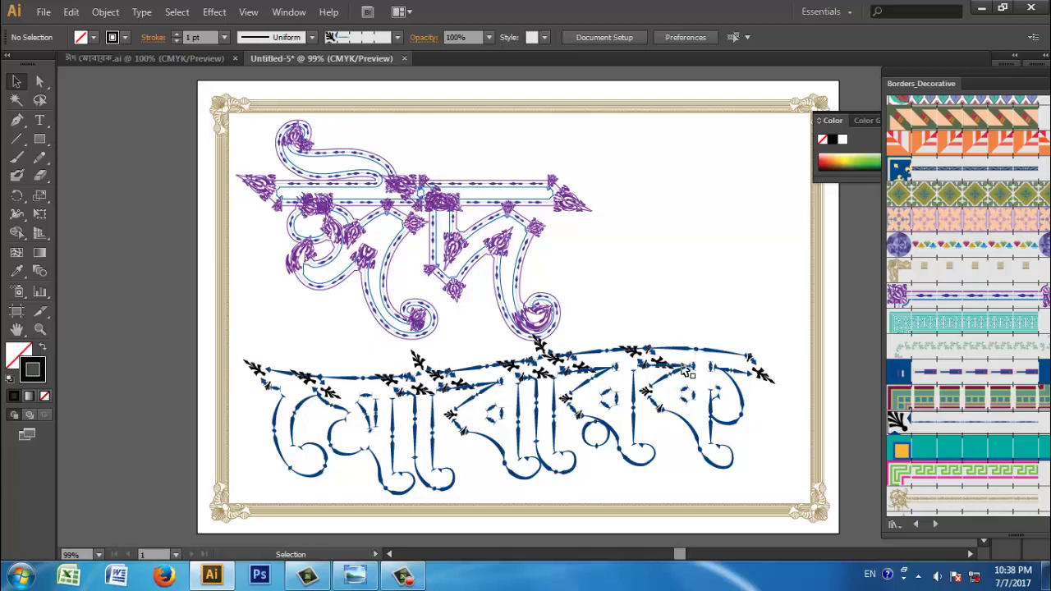
Inspect the flower centre in the finished reference card.
left_click(175, 59)
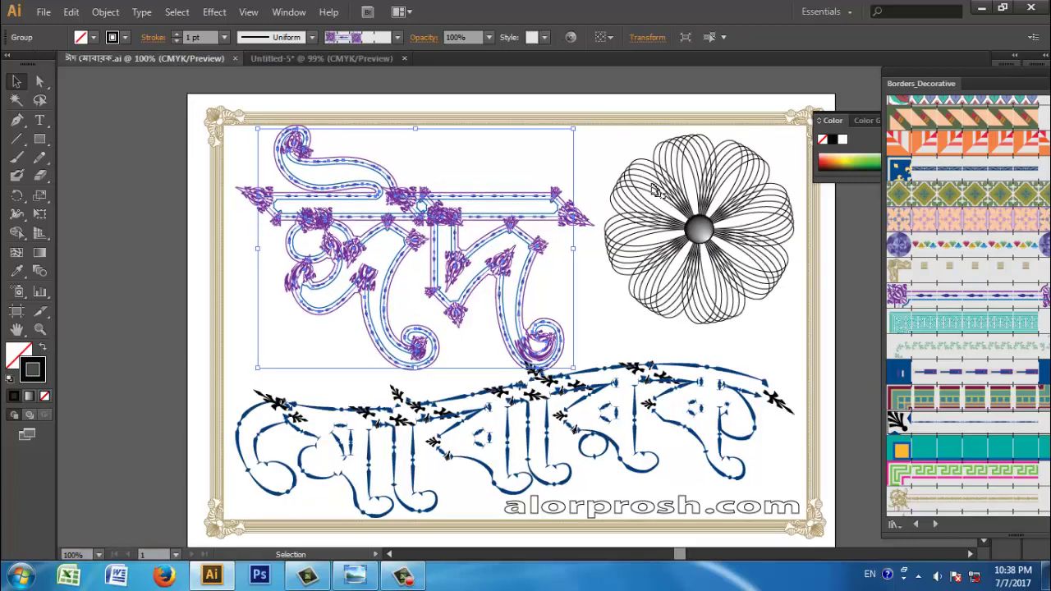
left_click(703, 201)
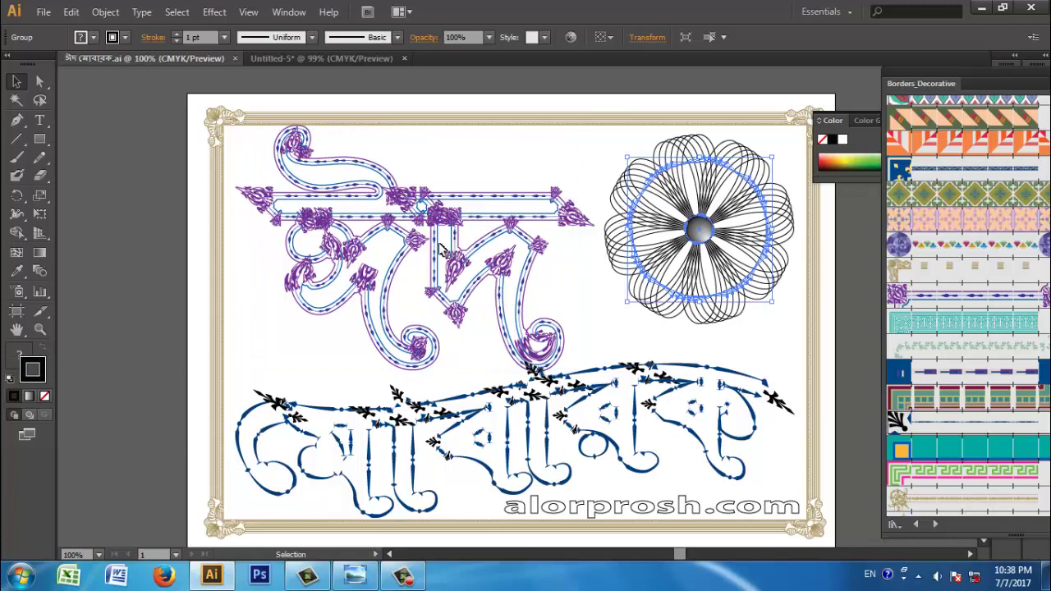
left_click(278, 58)
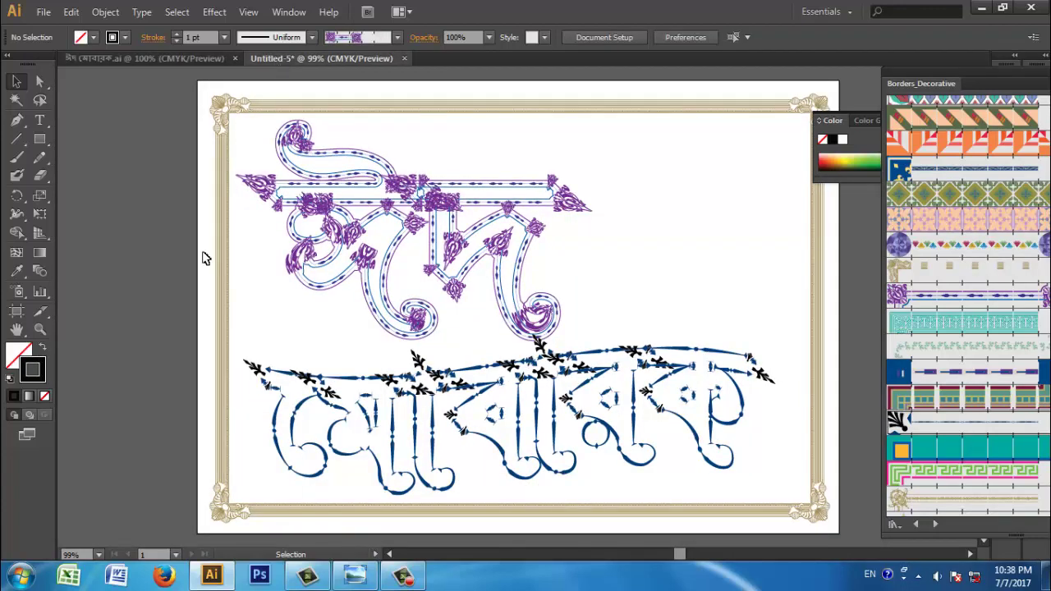
Set the fill colour to a bright magenta.
double_click(22, 355)
left_click(542, 216)
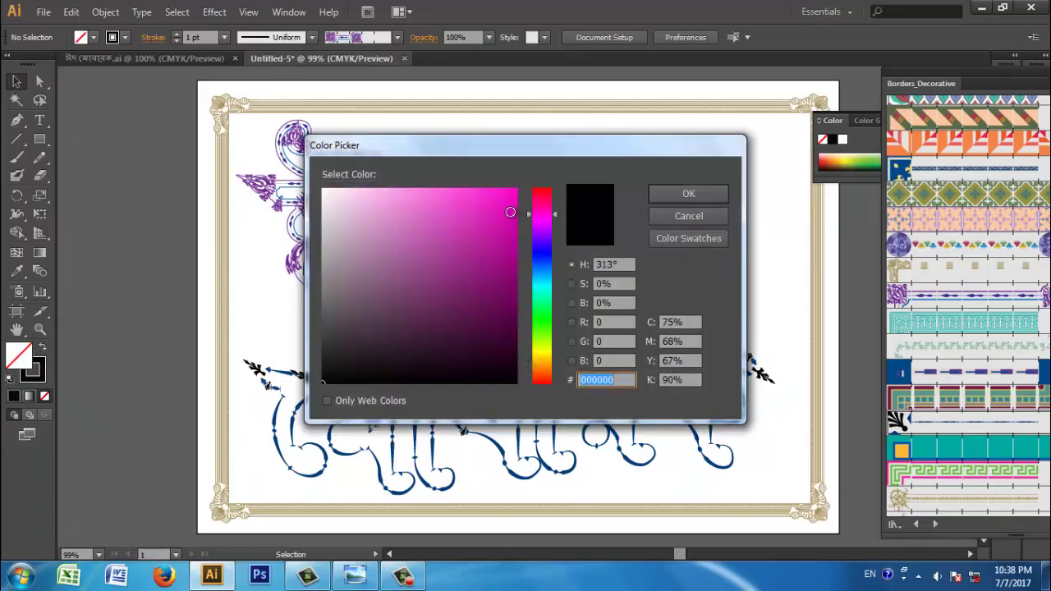
left_click(509, 214)
left_click(690, 194)
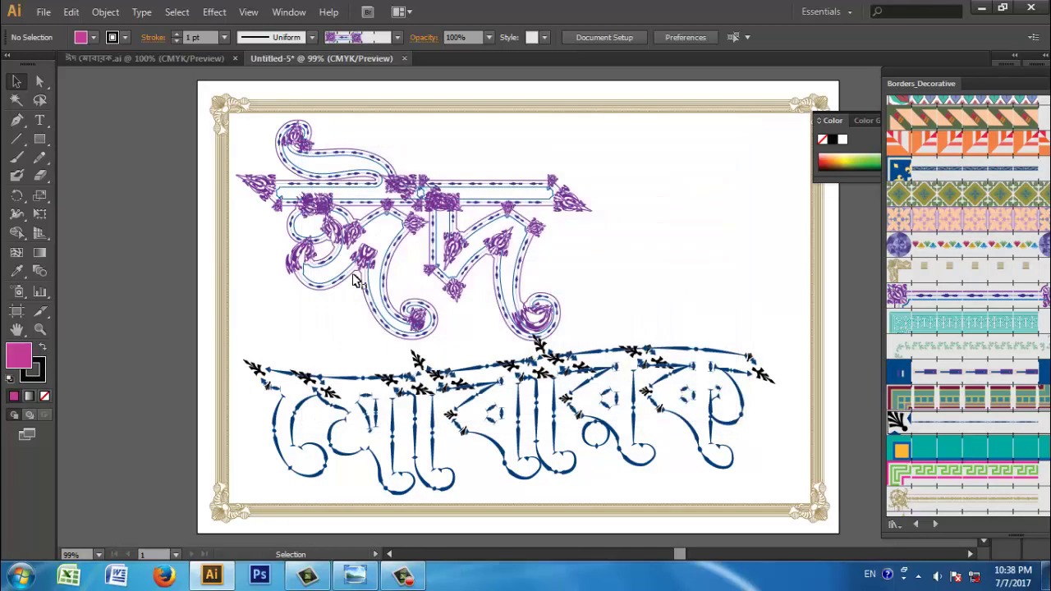
Draw a tall ellipse to the right of ঈদ with the Ellipse Tool.
left_click(40, 139)
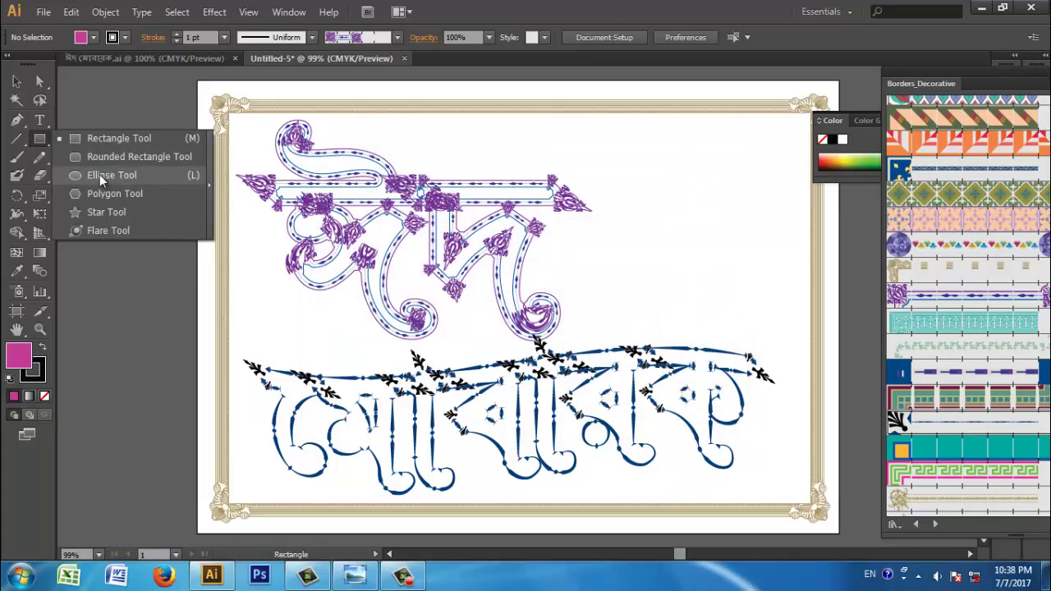
left_click(99, 174)
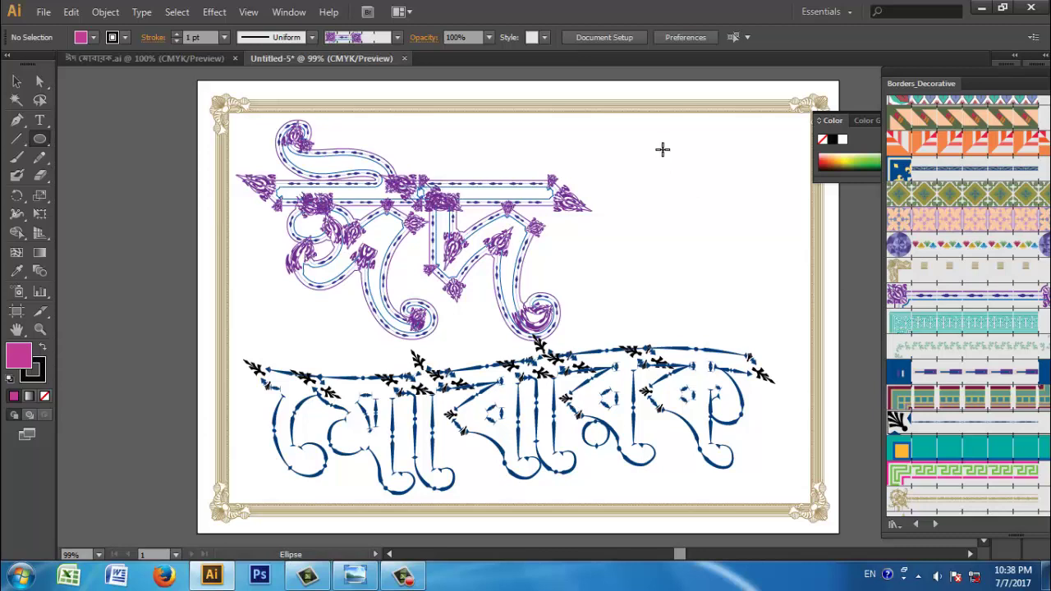
left_click_drag(661, 144, 698, 322)
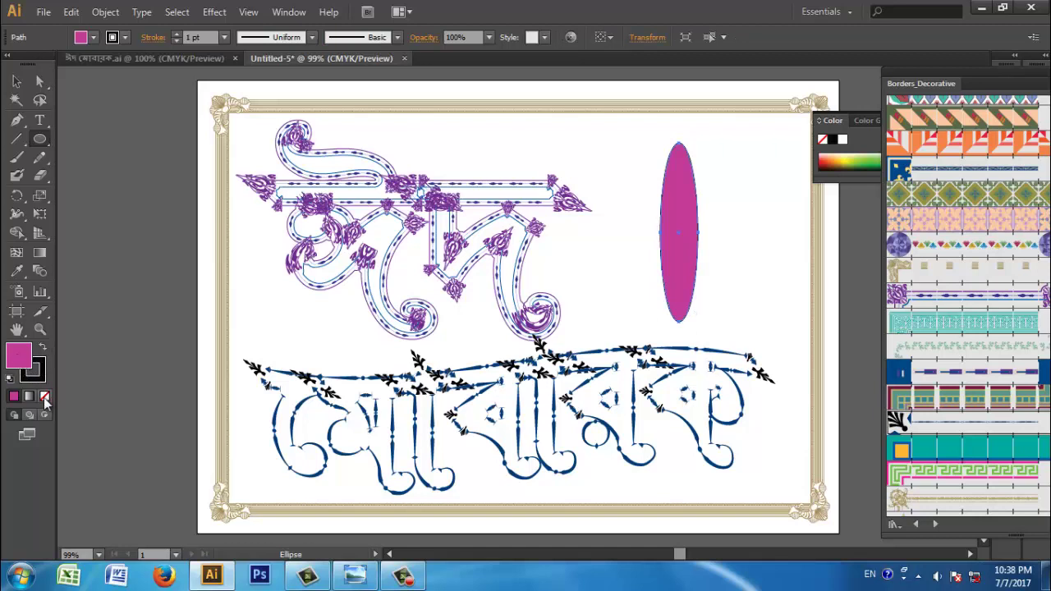
Remove the ellipse's fill and rotate a copy around its centre.
left_click(45, 396)
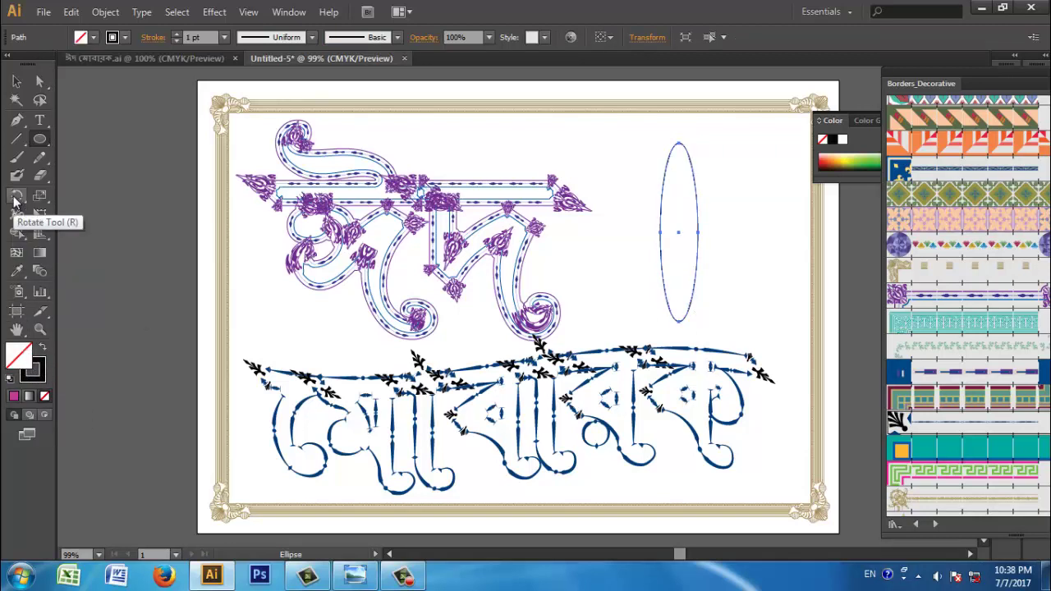
left_click(16, 197)
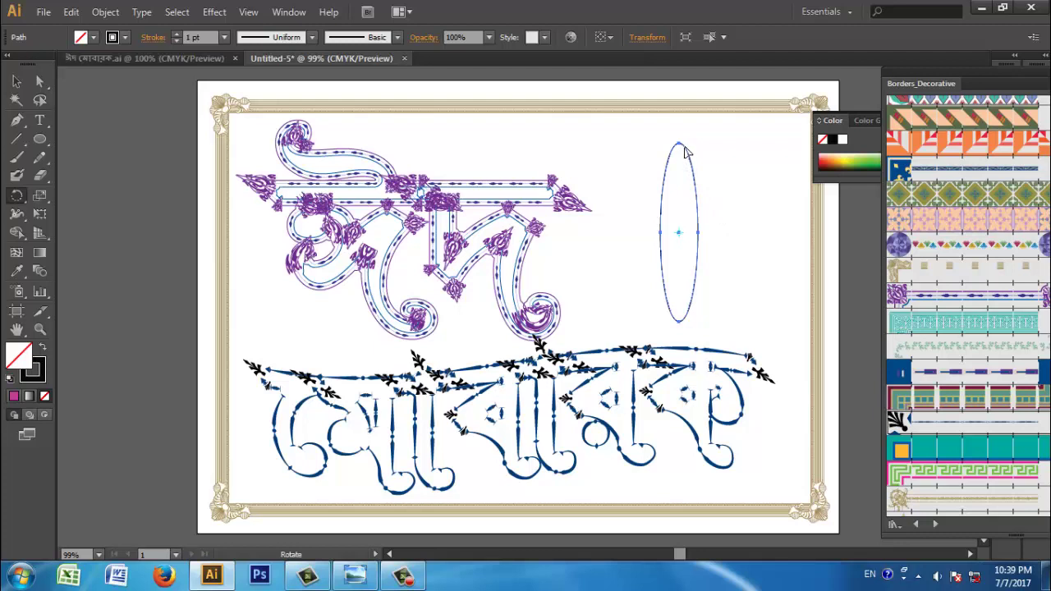
left_click_drag(688, 152, 699, 156)
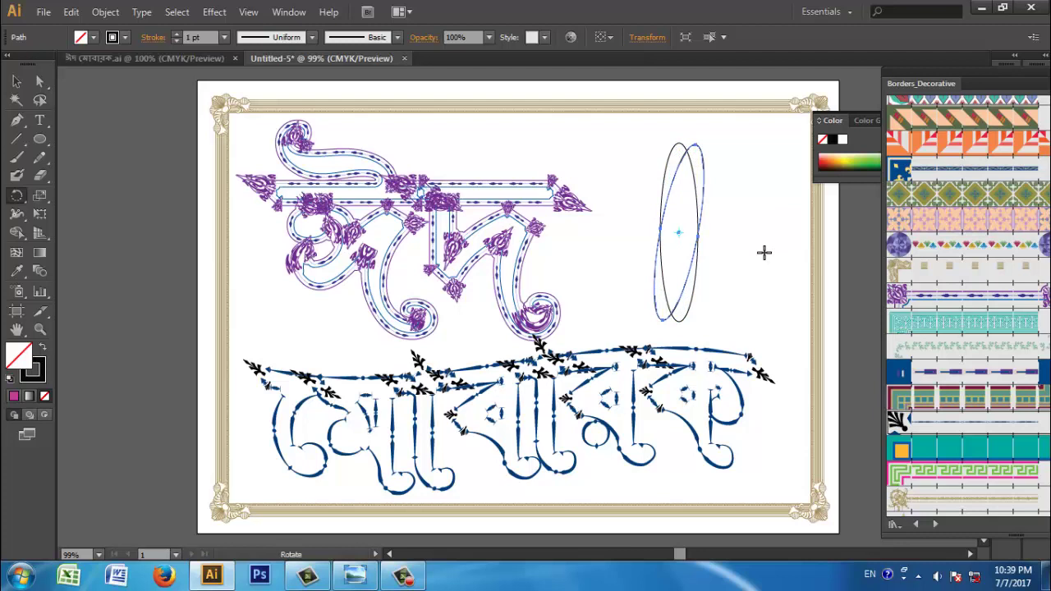
Repeat the rotated copy with Ctrl+D to fan ellipses into a full rosette.
key("ctrl")
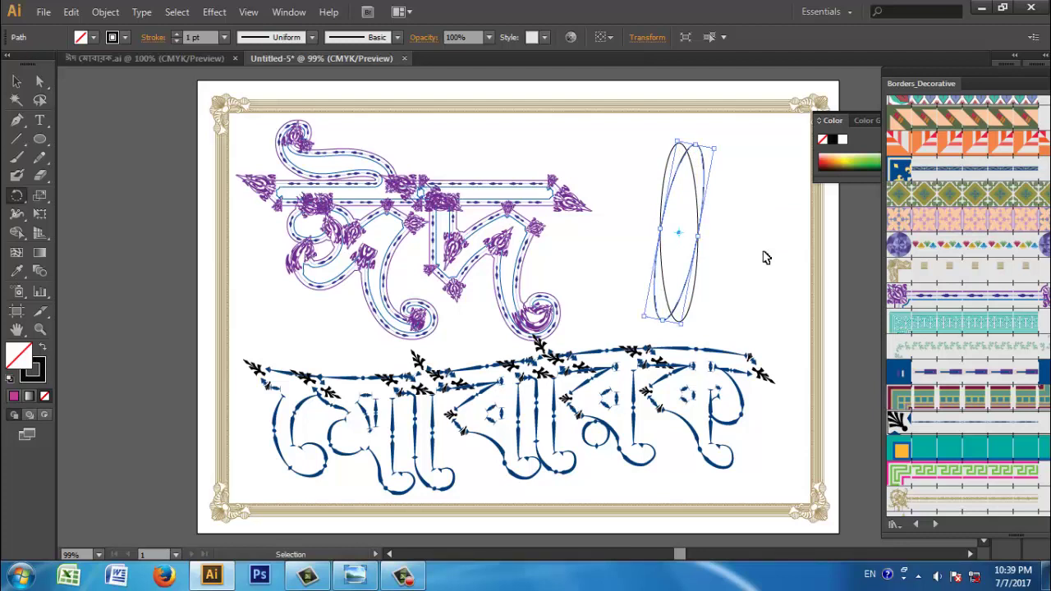
key("ctrl+d")
key("ctrl+d")
key("ctrl+d")
key("ctrl+d")
key("ctrl+d")
key("ctrl+d")
key("ctrl+d")
key("ctrl+d")
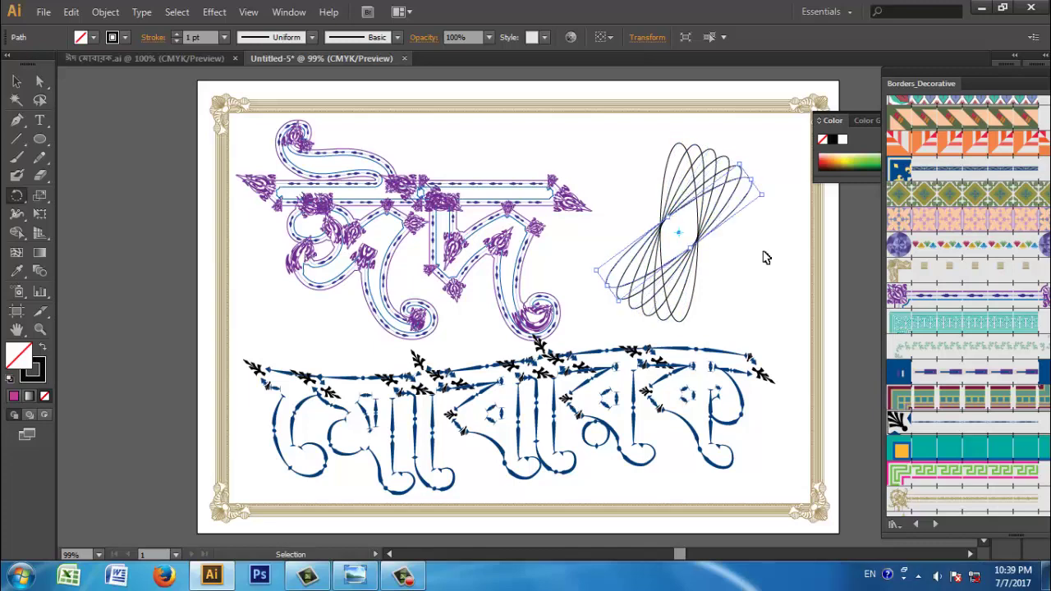
key("ctrl+d")
key("ctrl+d")
key("ctrl+d")
key("ctrl+d")
key("ctrl+d")
key("ctrl+d")
key("ctrl+d")
key("ctrl+d")
key("ctrl+d")
key("ctrl+d")
key("ctrl+d")
key("ctrl+d")
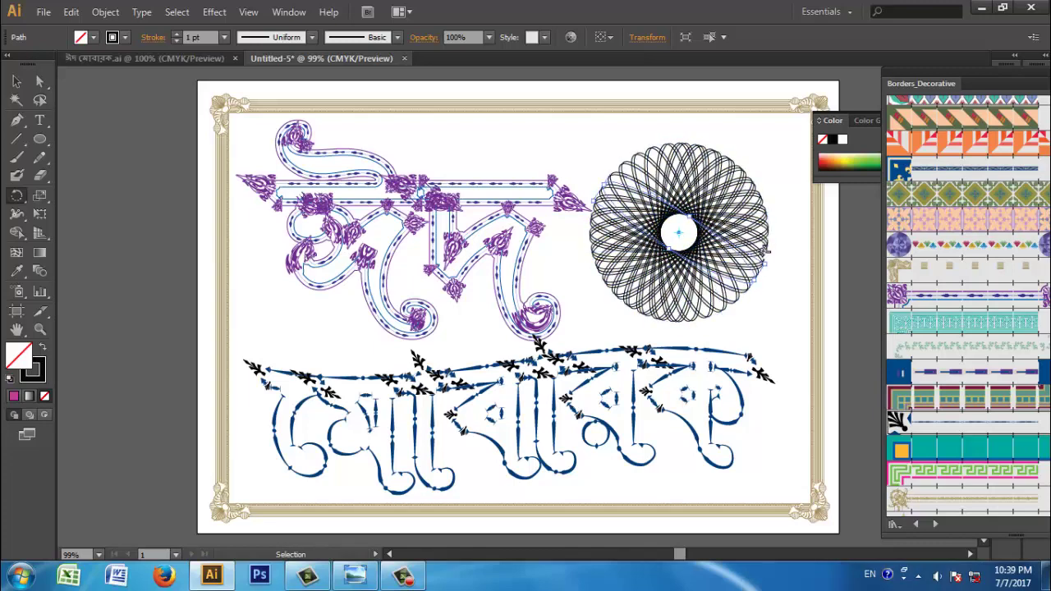
key("ctrl")
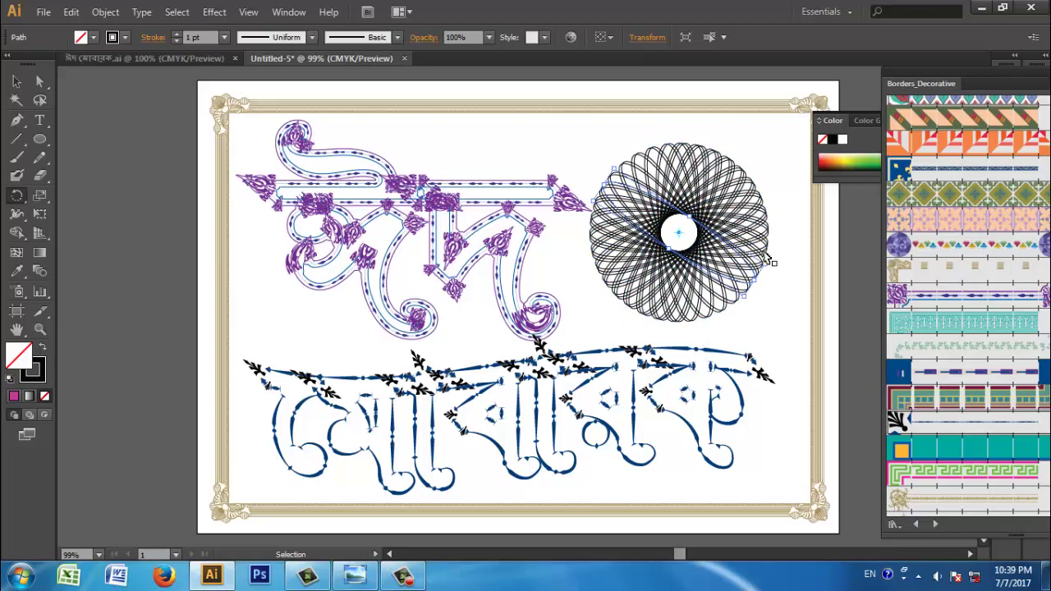
key("ctrl+d")
key("ctrl+d")
key("ctrl+d")
key("ctrl+d")
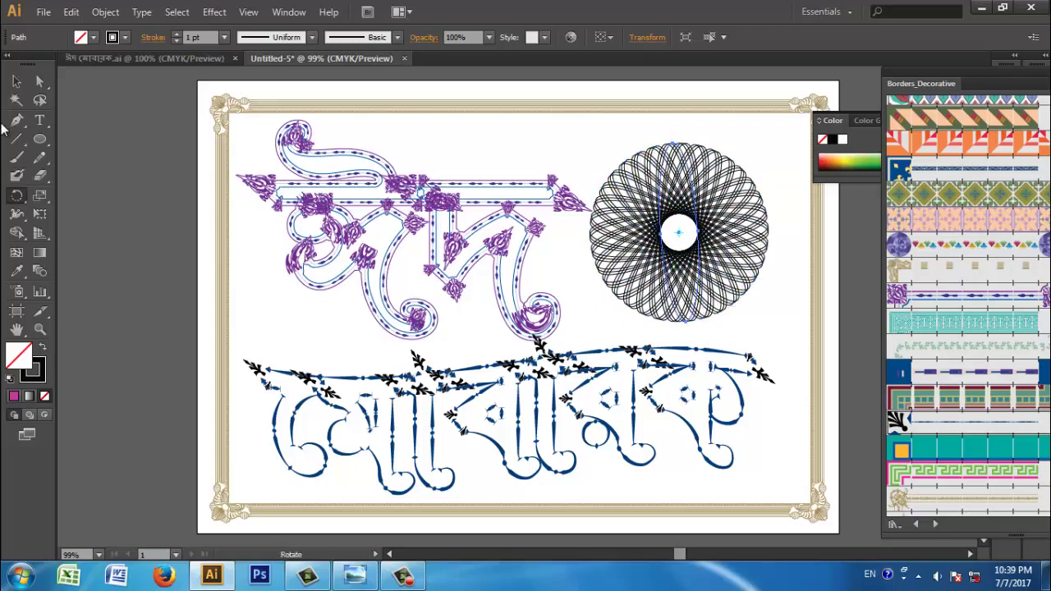
Marquee-select all the spirograph ellipses and group them.
left_click(16, 81)
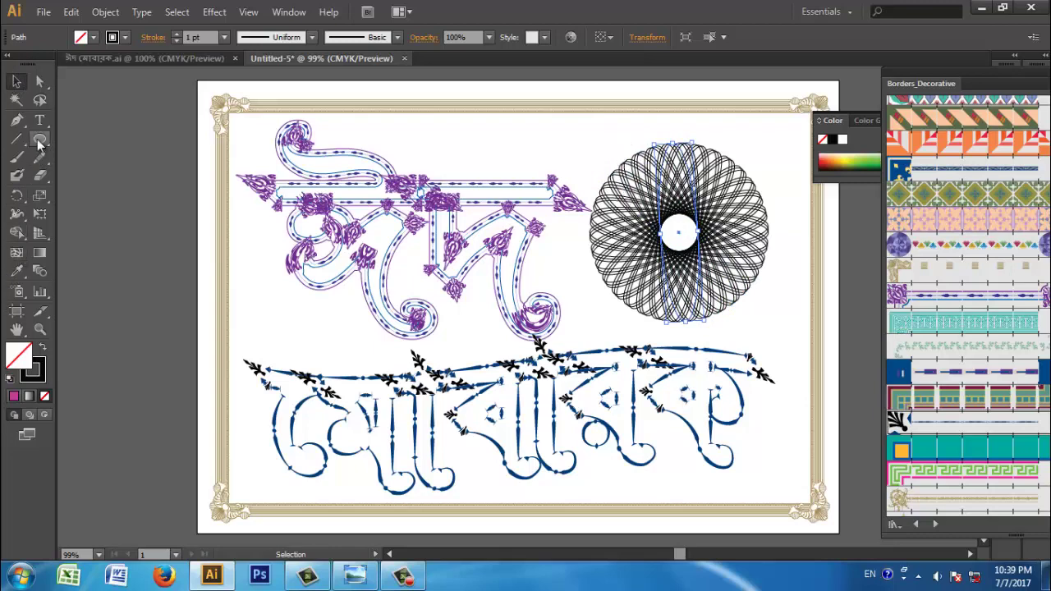
left_click_drag(39, 139, 100, 175)
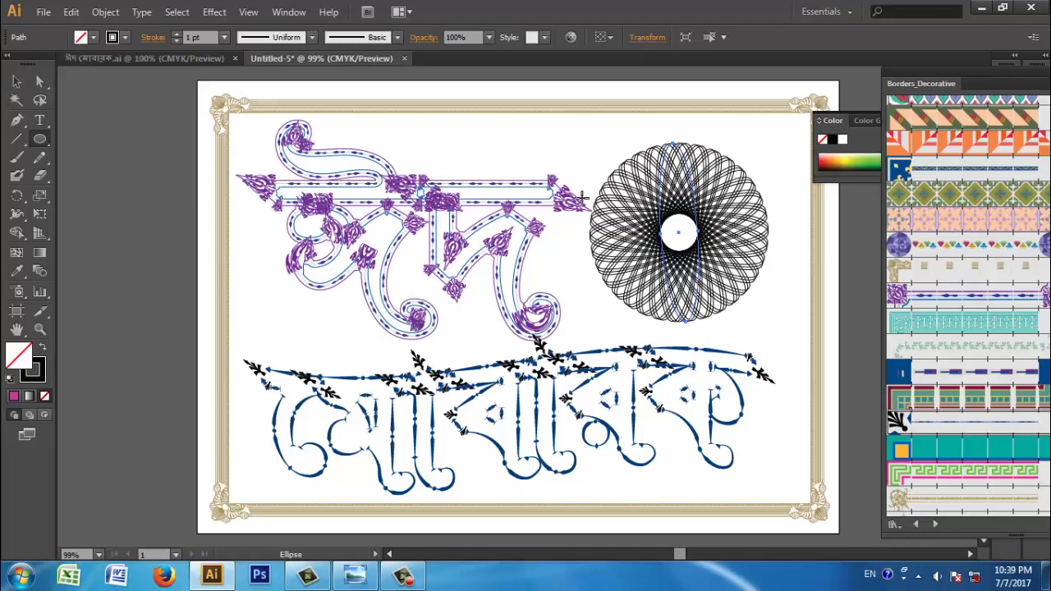
left_click(16, 82)
left_click_drag(625, 156, 767, 332)
right_click(679, 224)
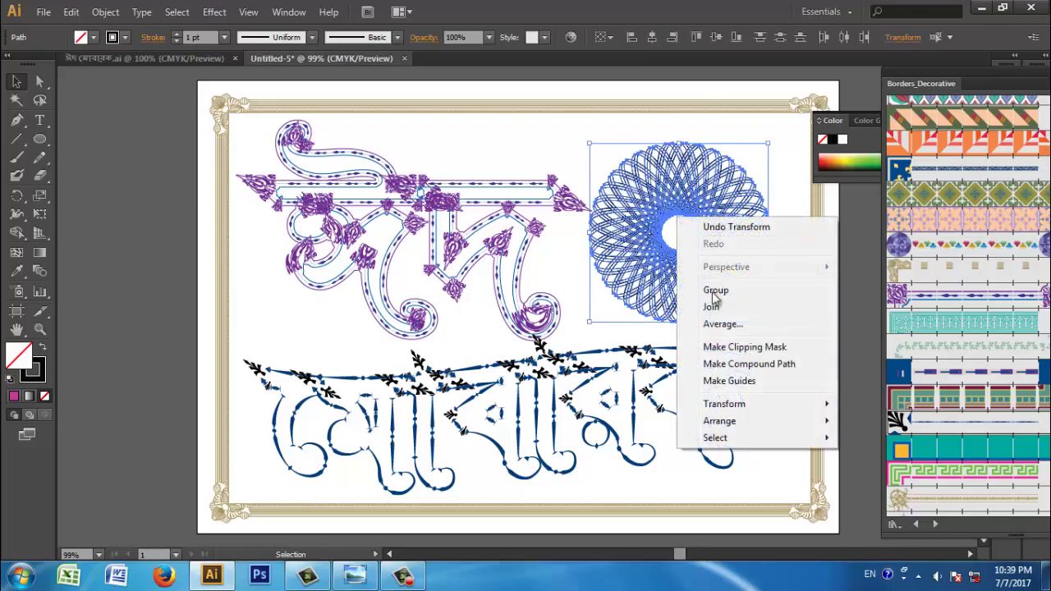
left_click(724, 294)
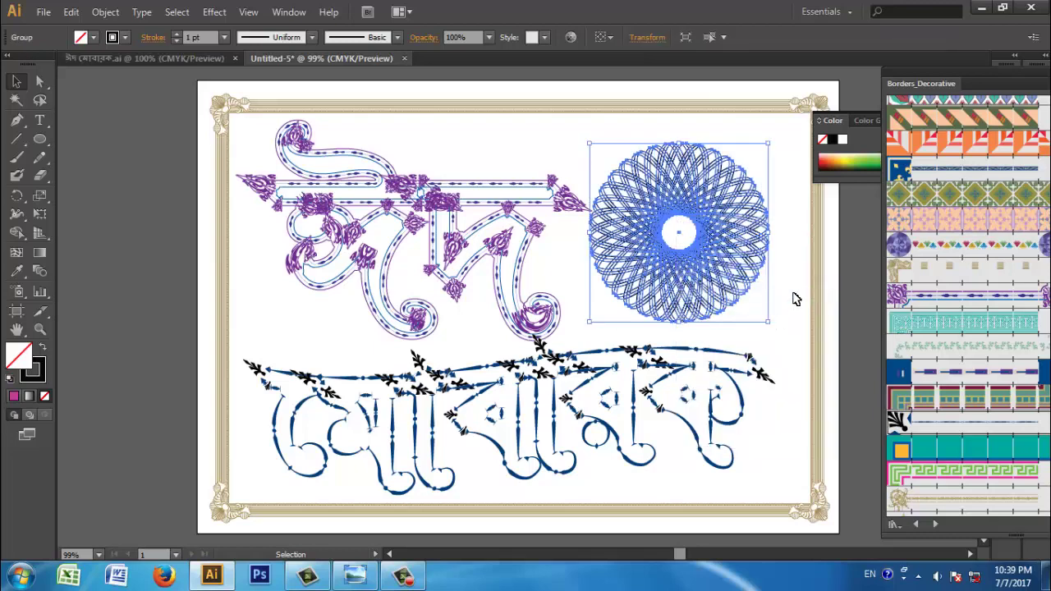
left_click(795, 298)
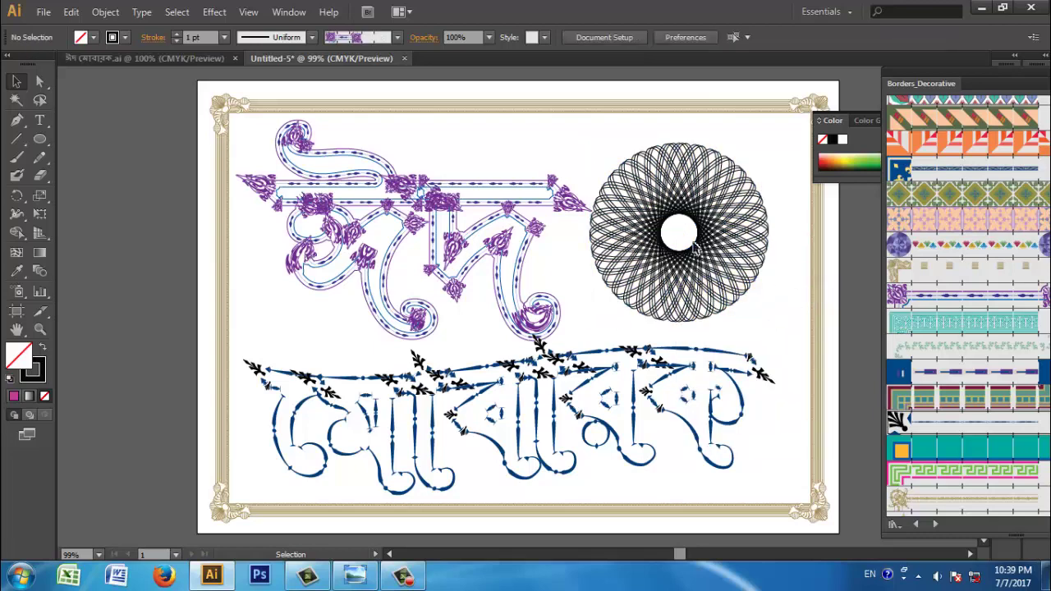
Draw a small circle in the rosette's hollow centre.
left_click(39, 139)
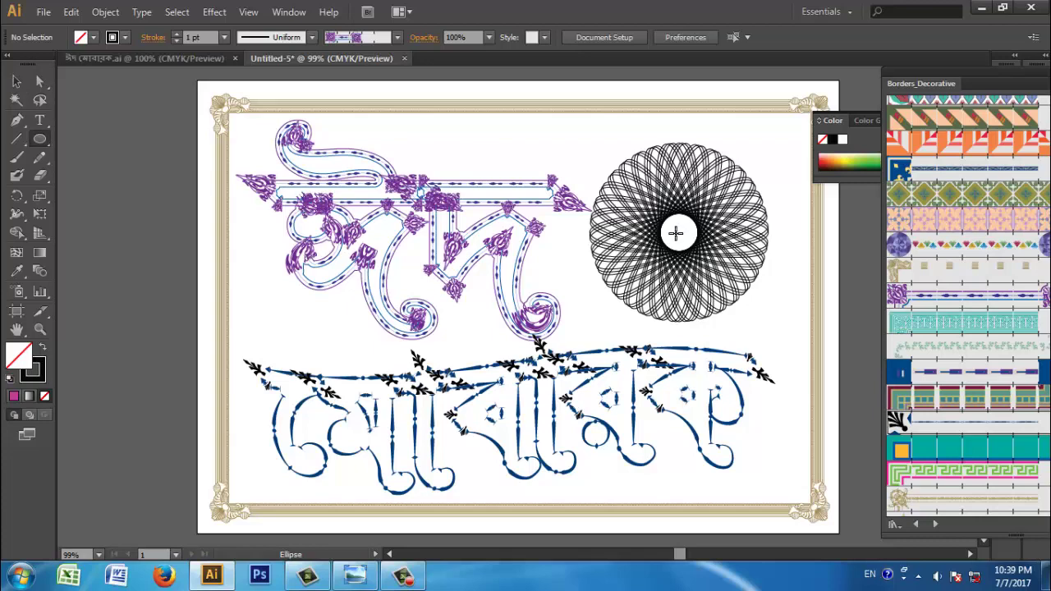
left_click_drag(675, 233, 655, 254)
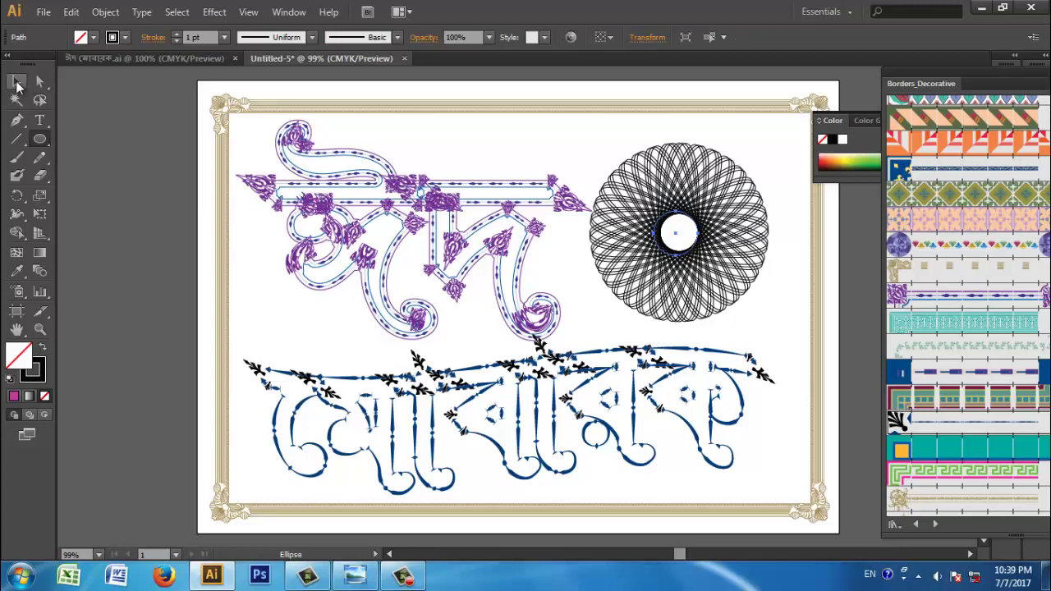
left_click(17, 82)
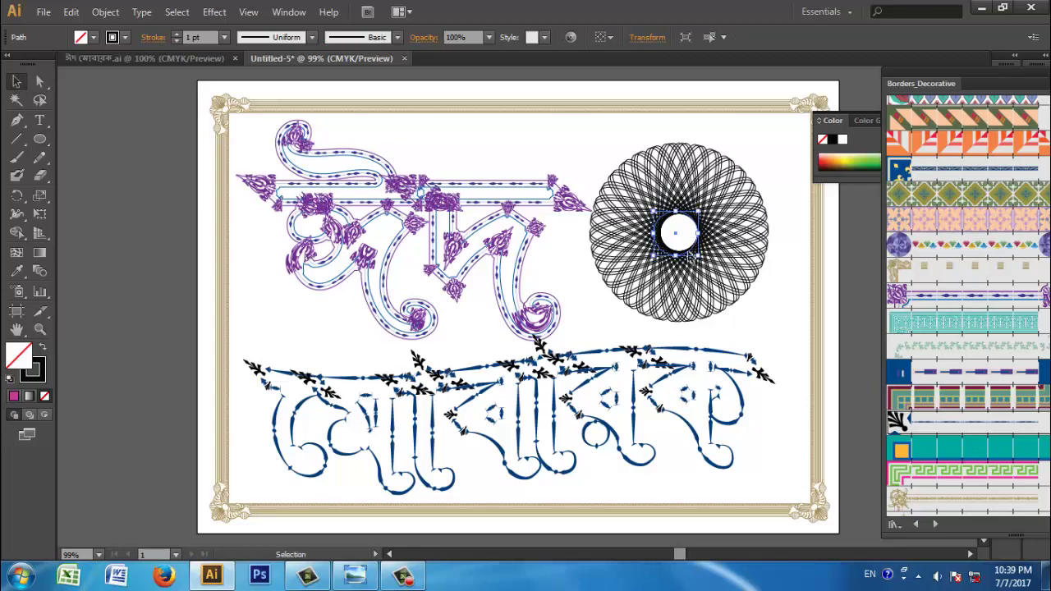
left_click(691, 233)
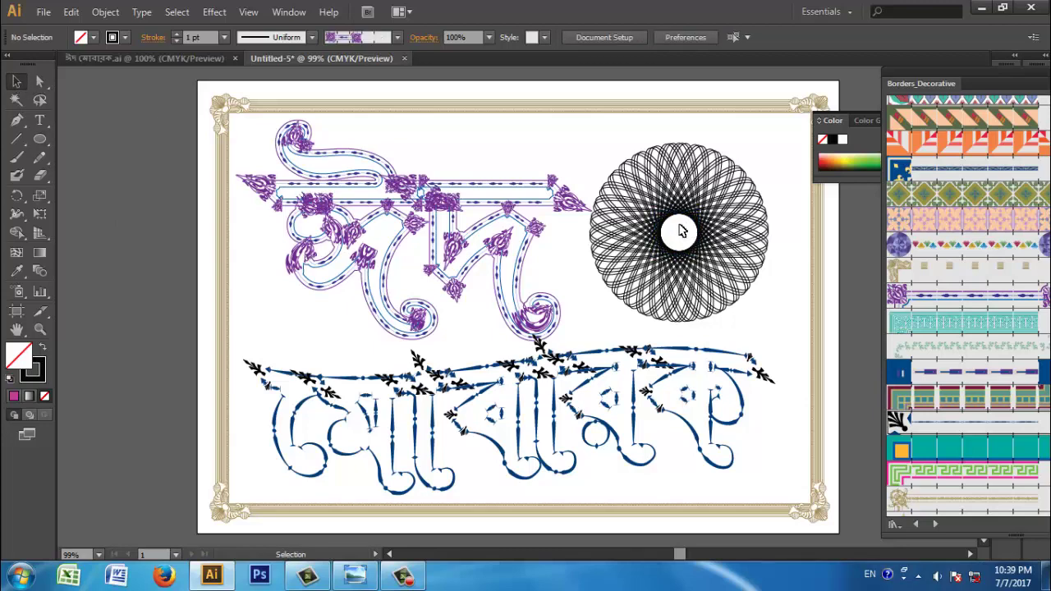
left_click(40, 139)
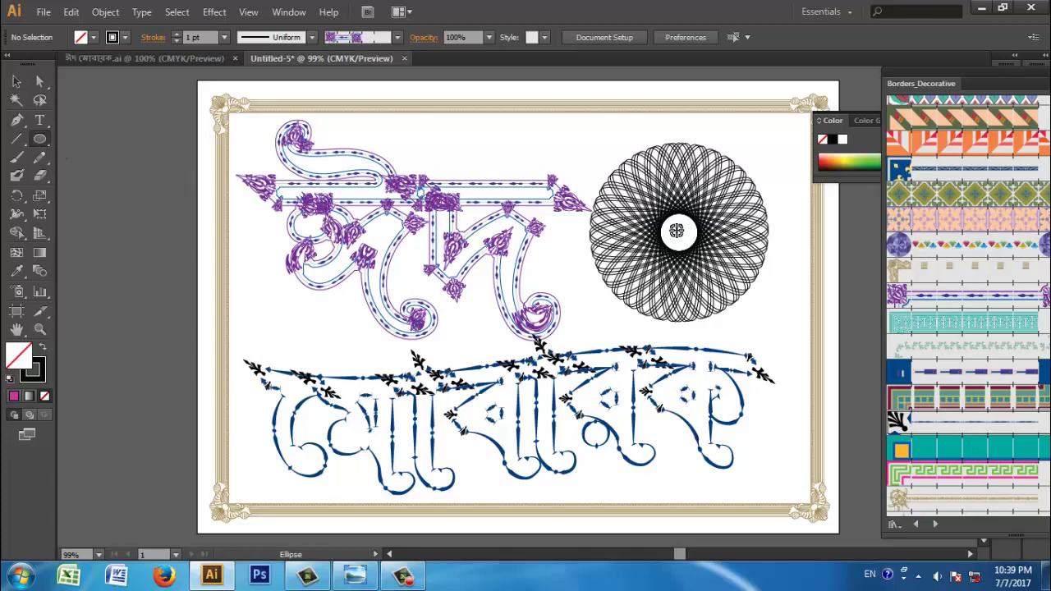
left_click_drag(676, 230, 698, 252)
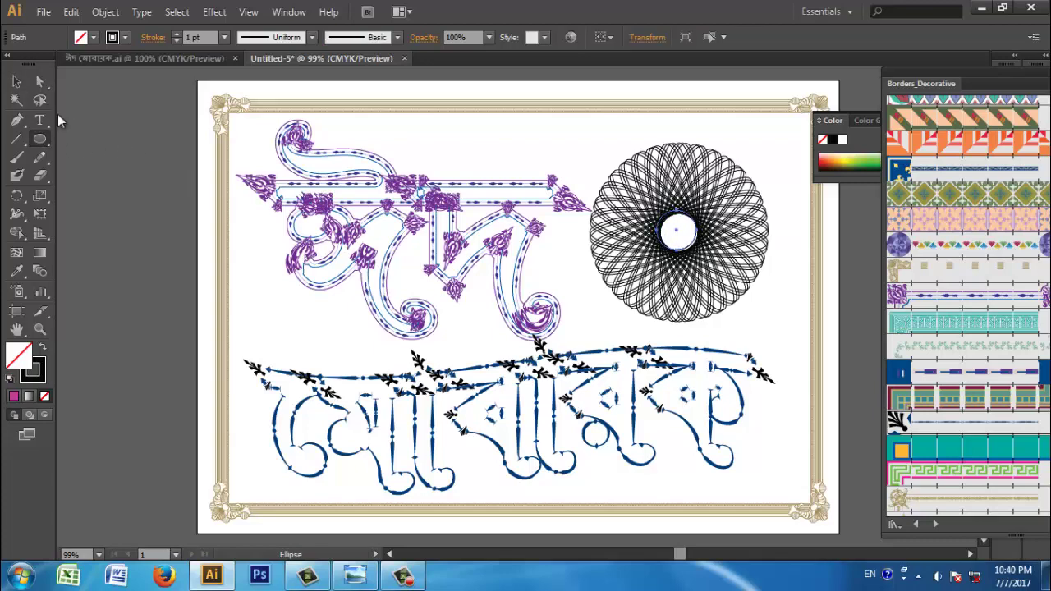
left_click(16, 82)
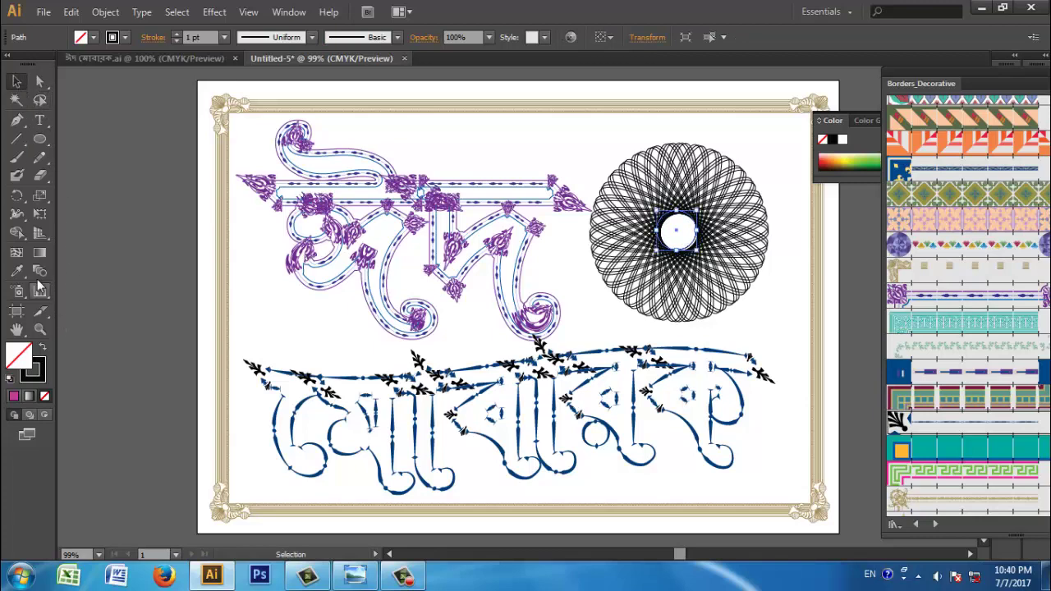
Set the centre circle's fill to red.
left_click(39, 254)
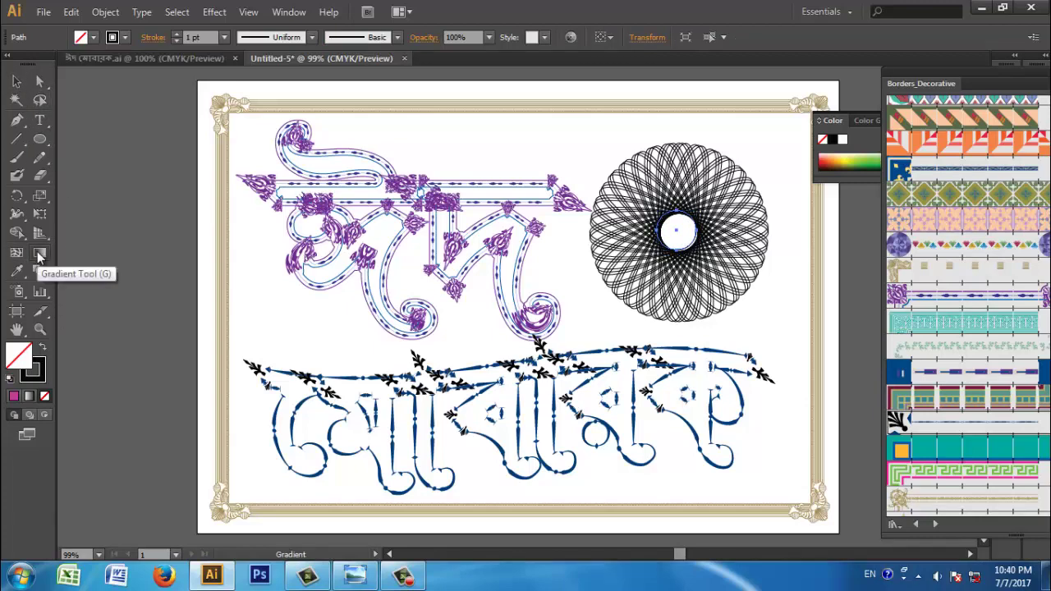
double_click(18, 354)
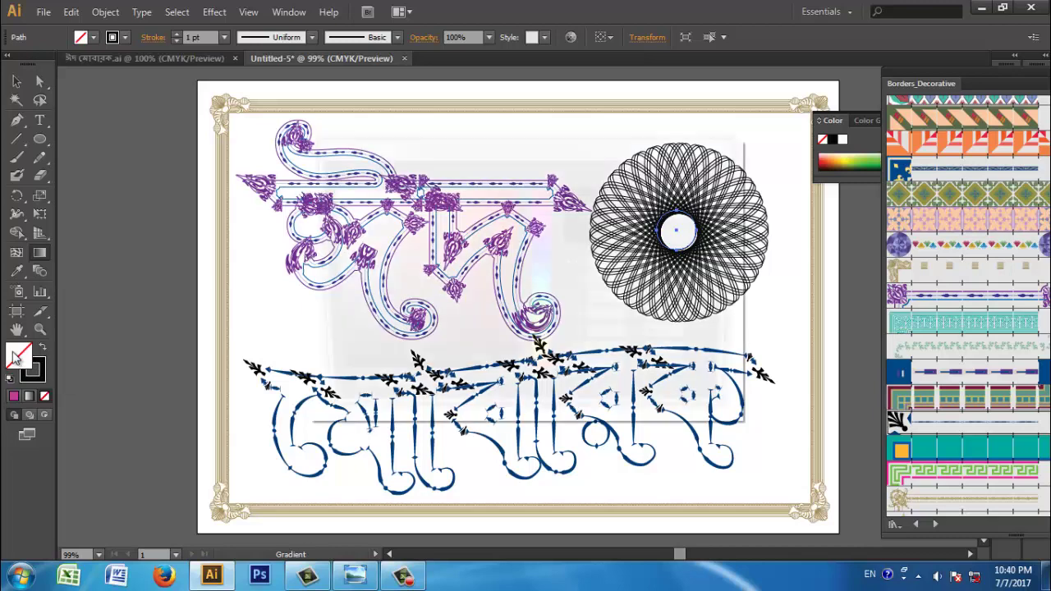
left_click(506, 237)
left_click(689, 195)
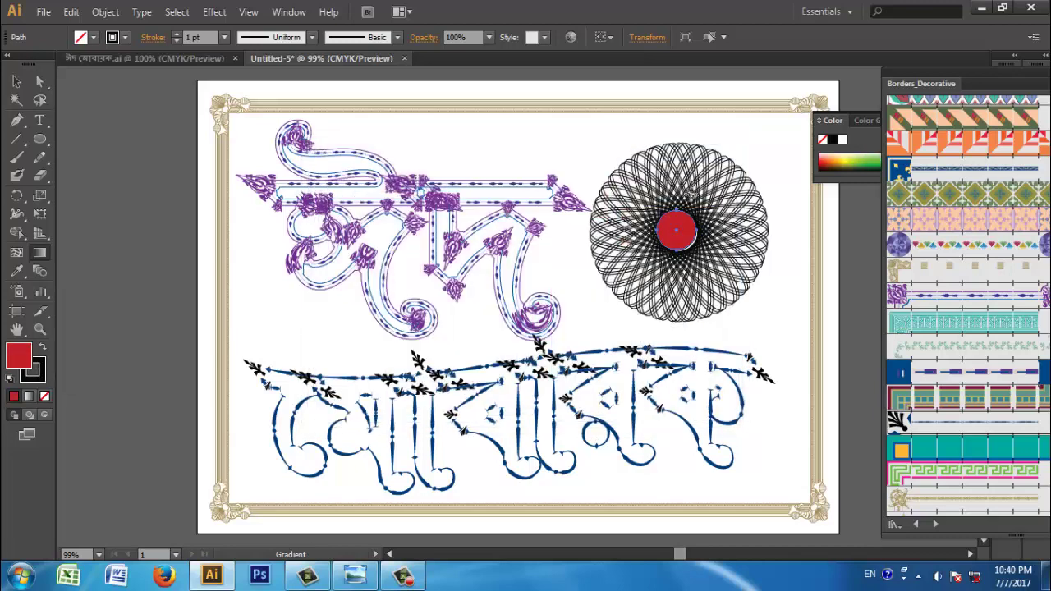
Give the circle a radial gradient and apply the Fading Sky preset.
left_click(29, 395)
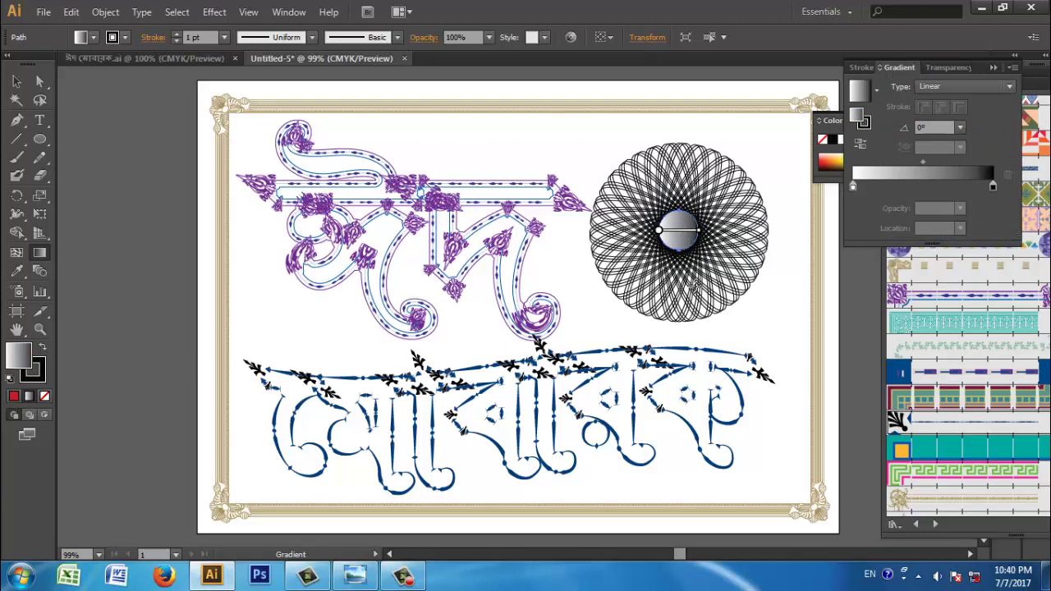
left_click(947, 85)
left_click(946, 123)
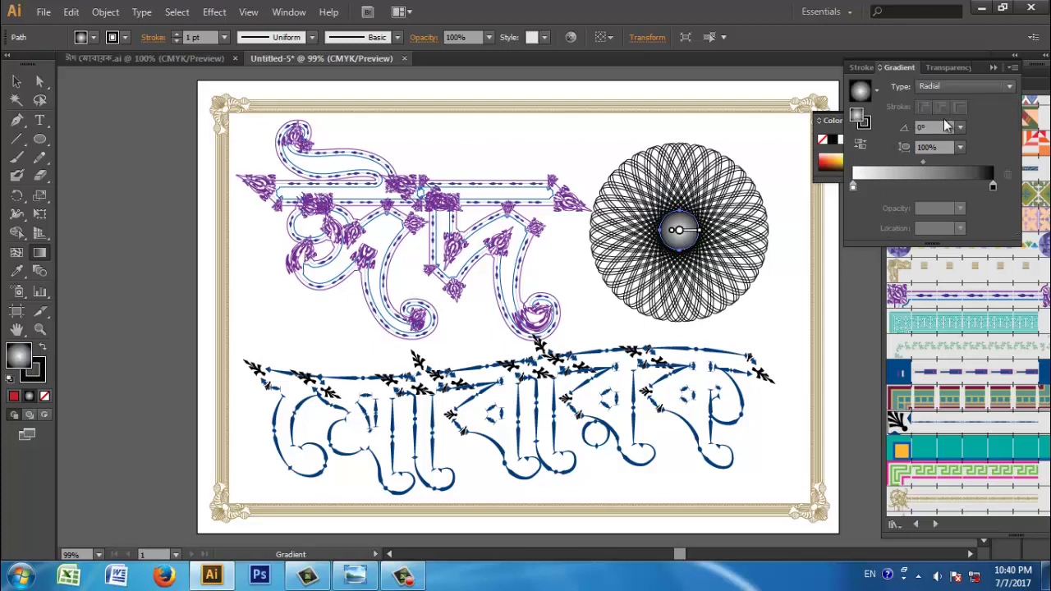
left_click(876, 88)
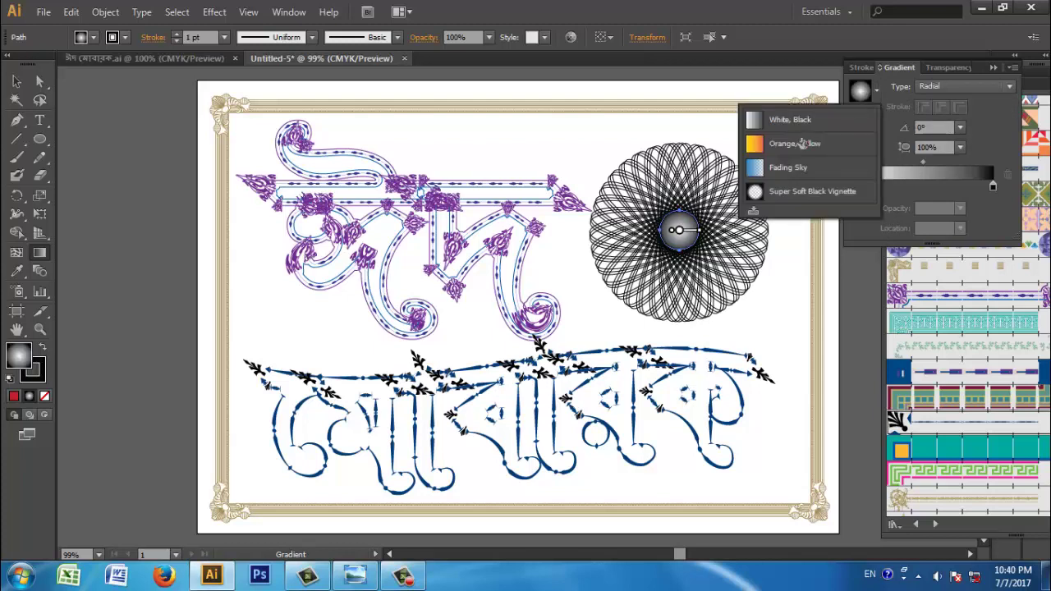
left_click(787, 168)
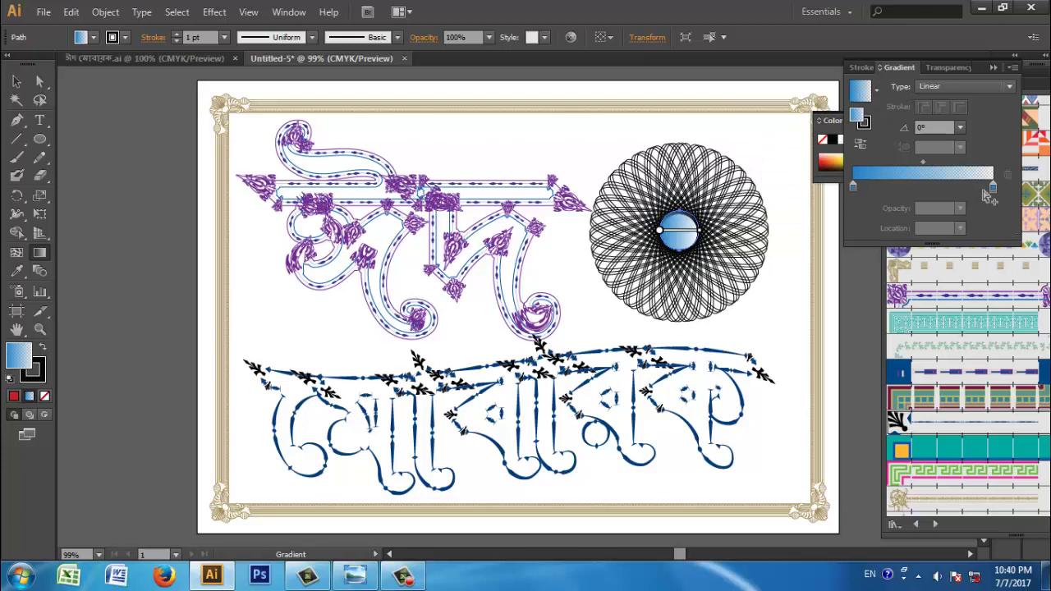